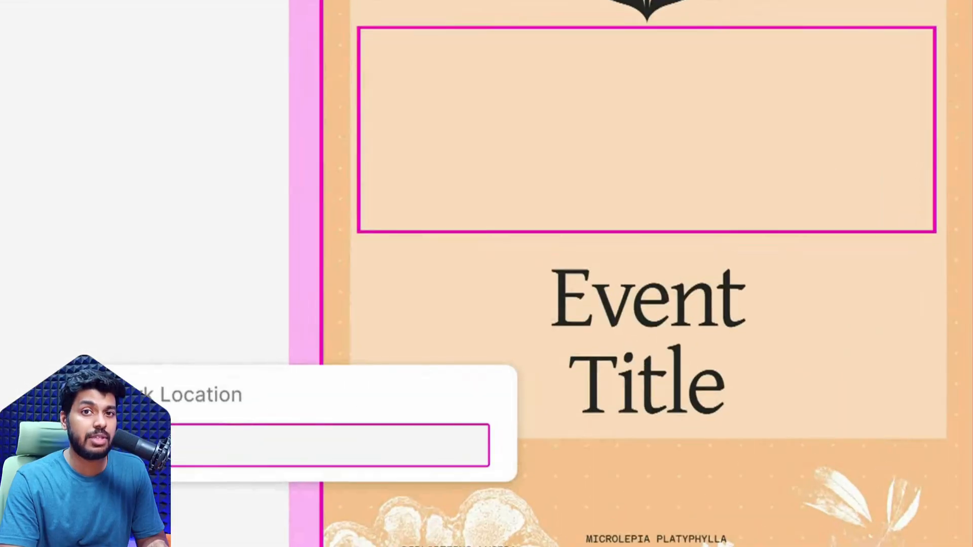
pyautogui.write('Yosemite National Park')
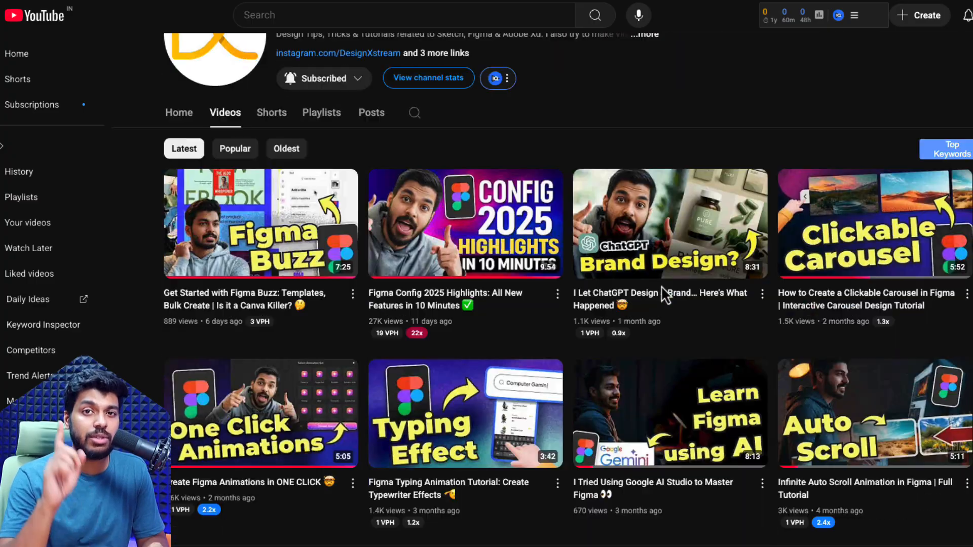
pyautogui.scroll(-2, 661, 285)
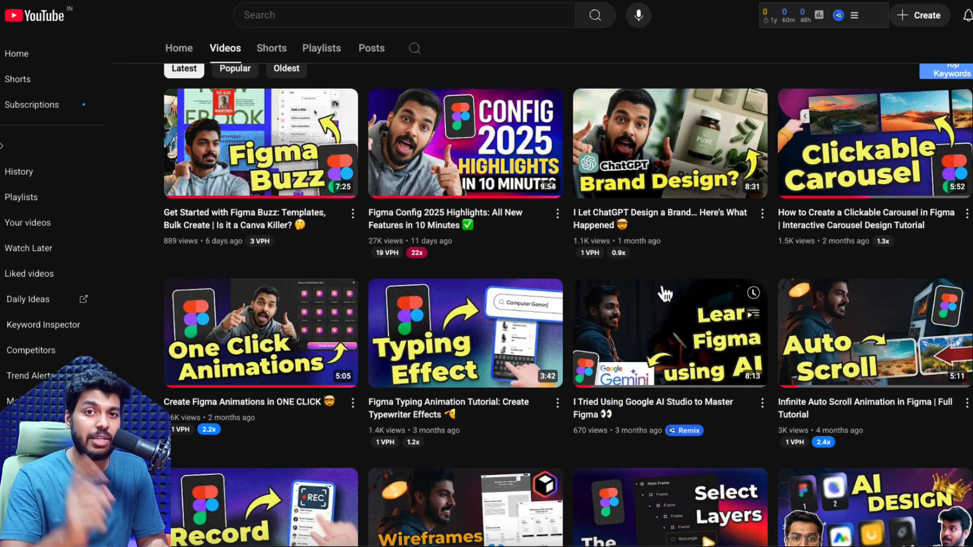
pyautogui.click(472, 164)
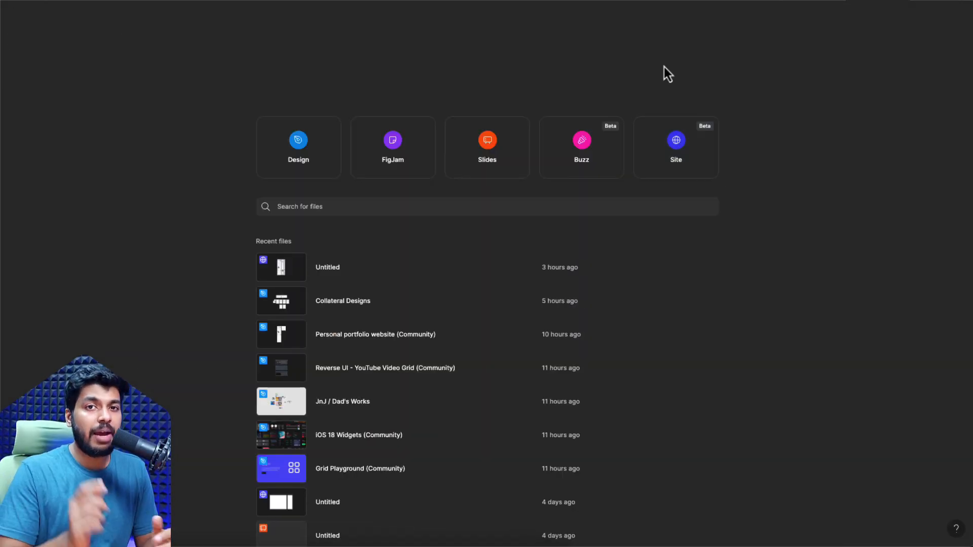
# Create a new Site file
pyautogui.click(272, 128)
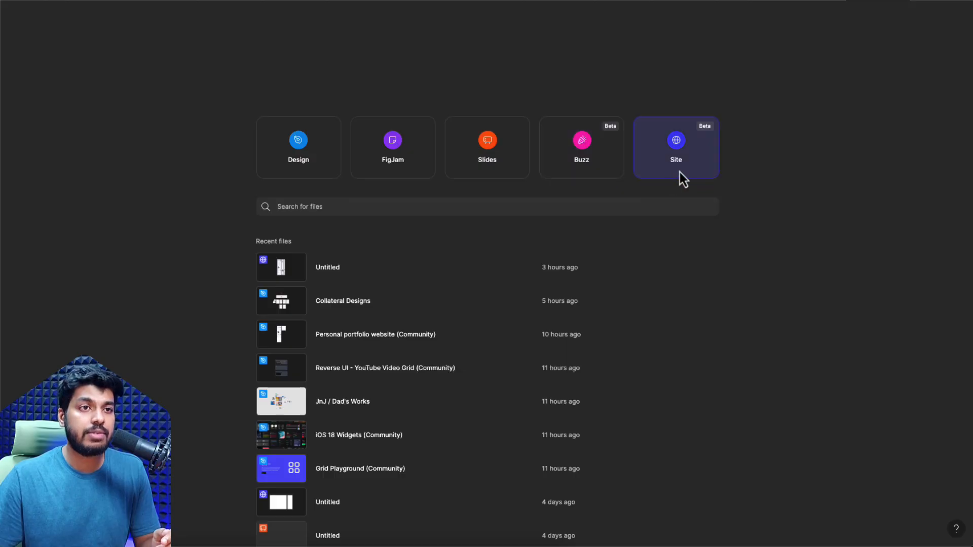
pyautogui.click(689, 168)
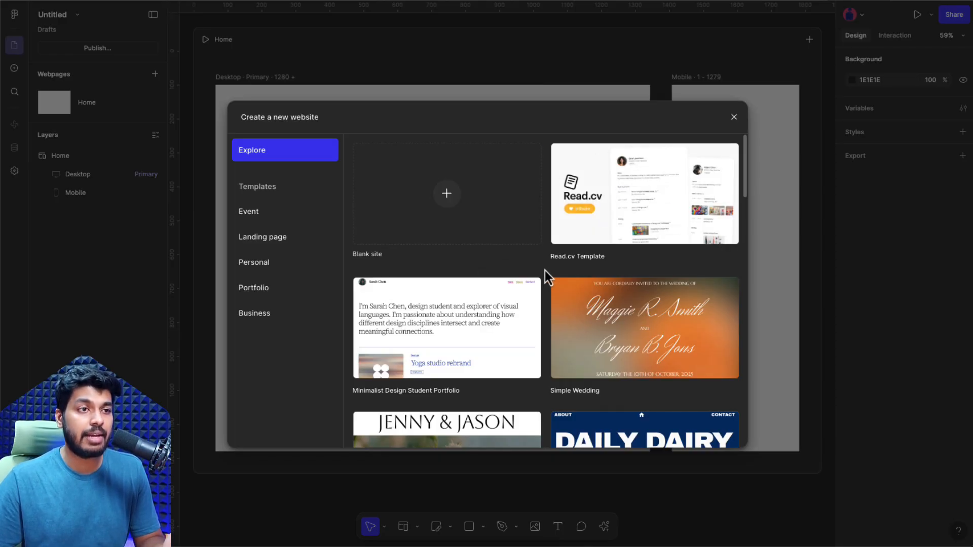
# Browse the website templates in the Explore and Portfolio categories
pyautogui.scroll(-4, 543, 267)
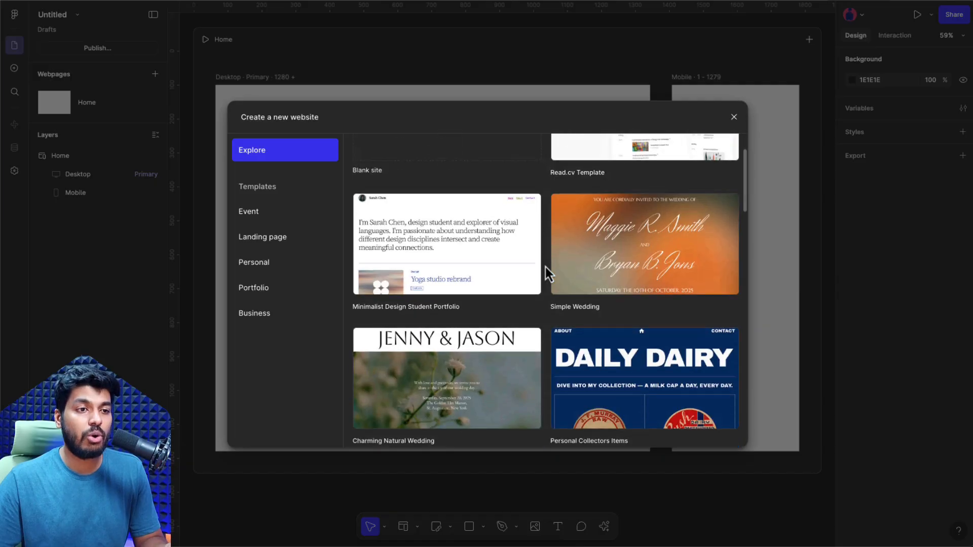
pyautogui.scroll(-5, 546, 267)
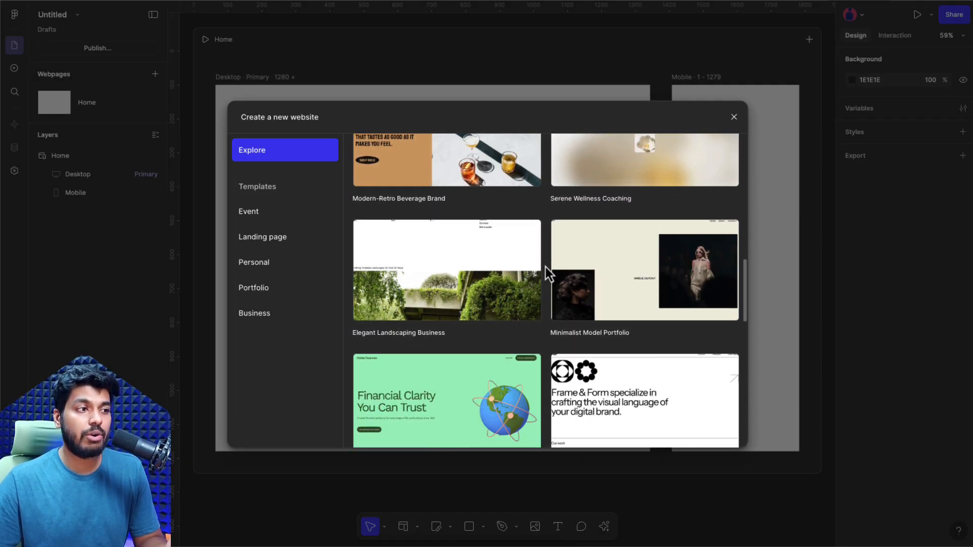
pyautogui.click(269, 286)
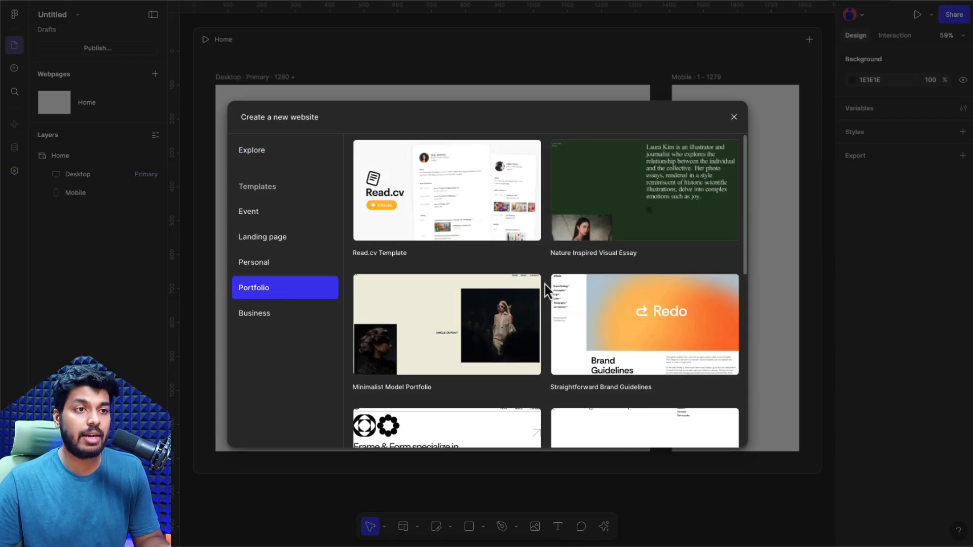
pyautogui.scroll(-3, 546, 284)
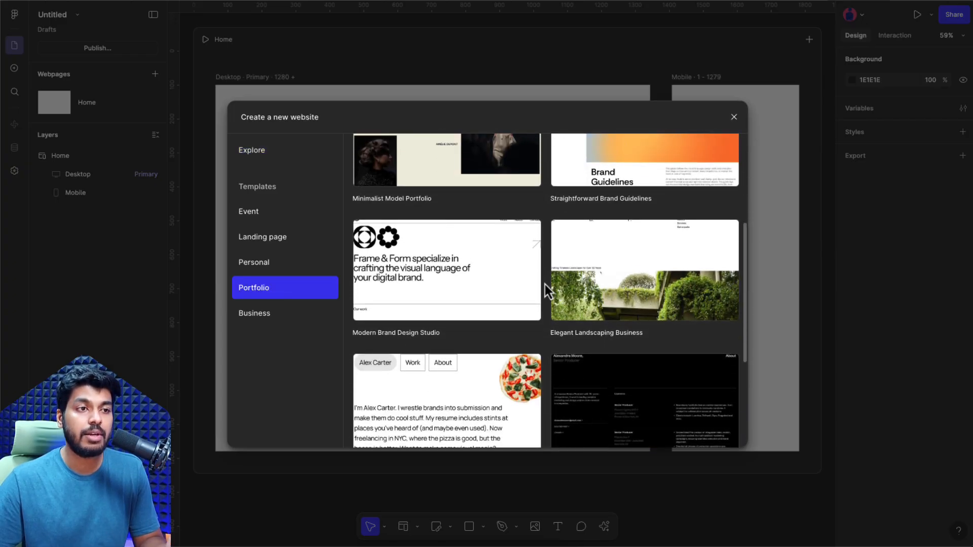
pyautogui.scroll(-3, 545, 286)
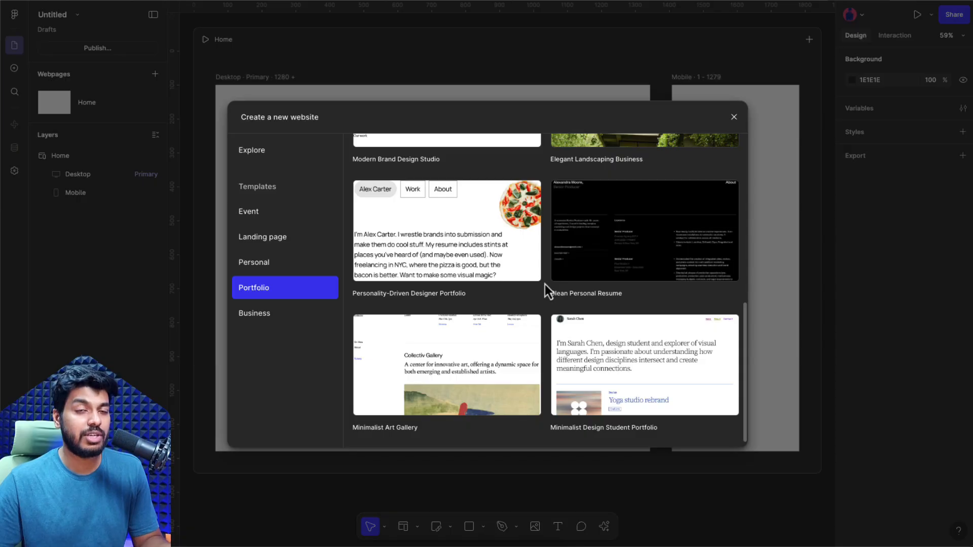
pyautogui.scroll(5, 382, 233)
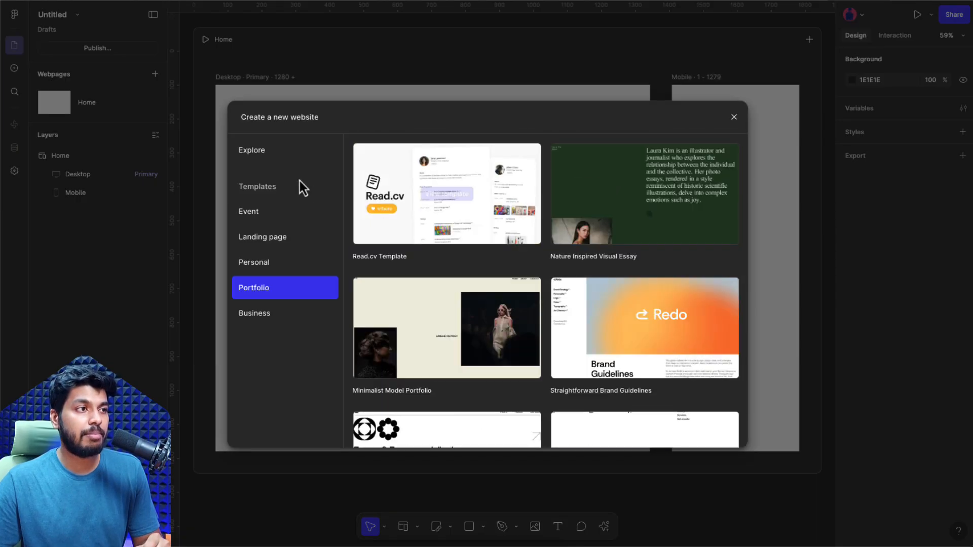
pyautogui.click(260, 150)
pyautogui.scroll(5, 478, 231)
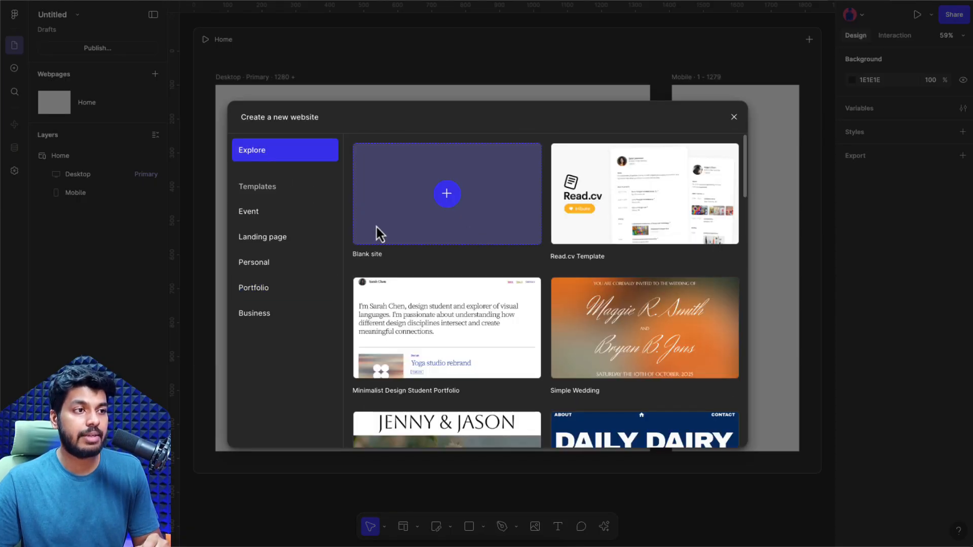
# Start from a blank site and delete the Mobile breakpoint from its Home page
pyautogui.click(456, 216)
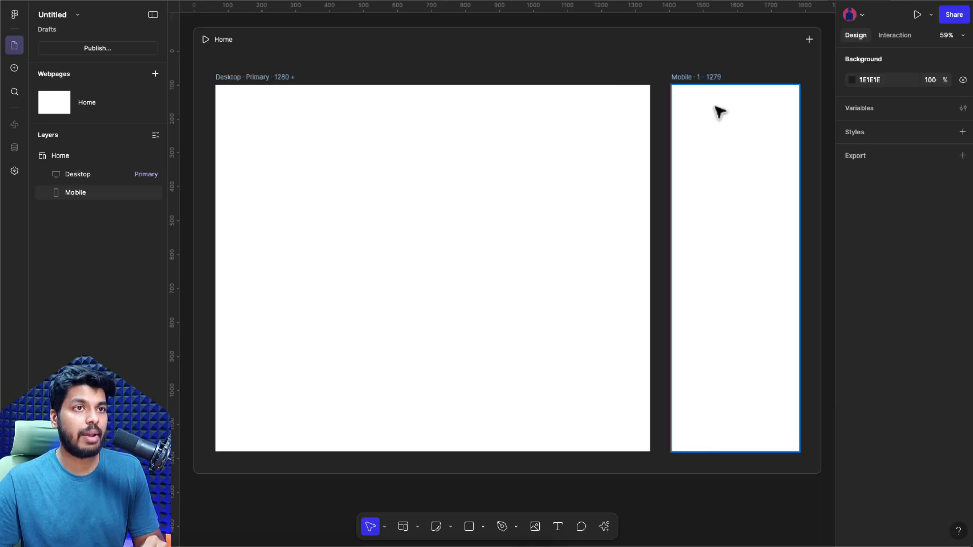
pyautogui.click(680, 86)
pyautogui.press('Delete')
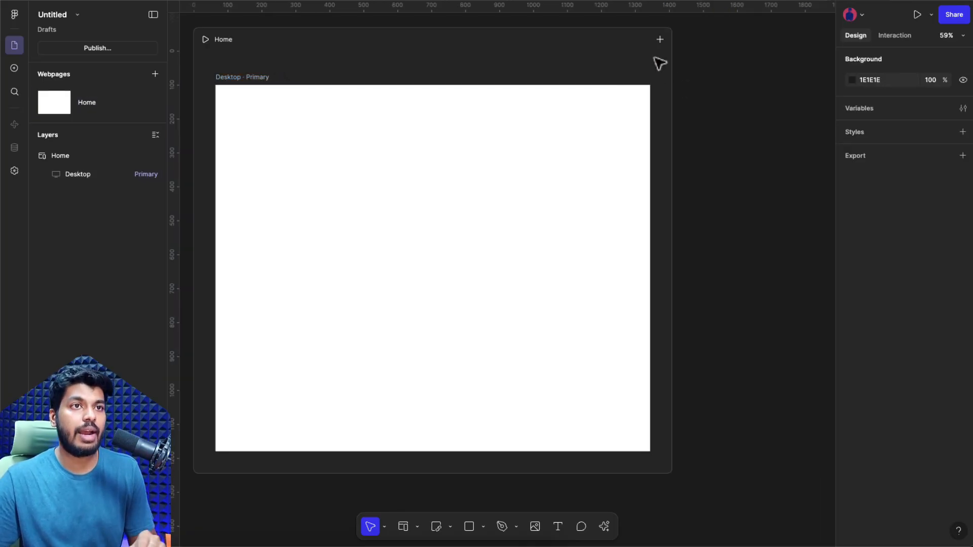
# Review the breakpoint presets that can be added to the Home page, without adding one
pyautogui.click(660, 40)
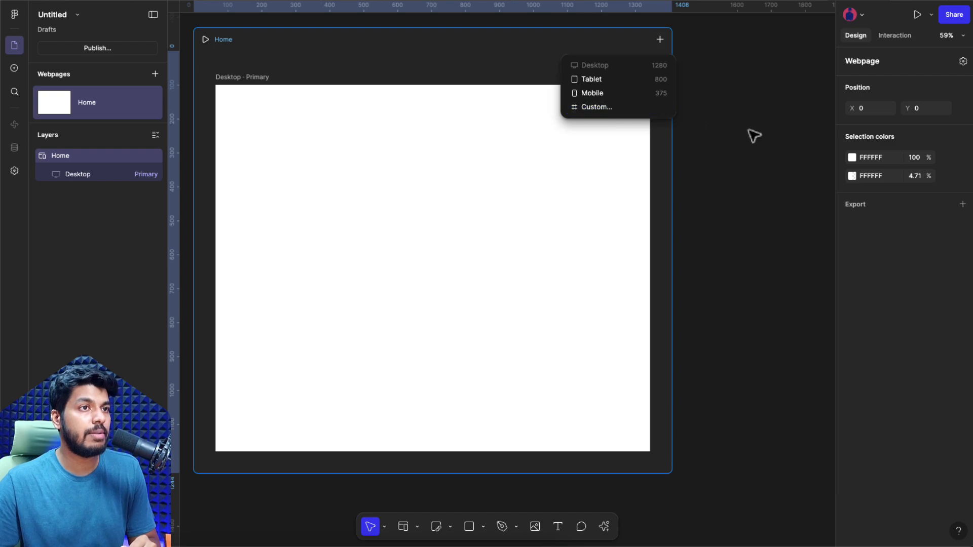
pyautogui.click(684, 112)
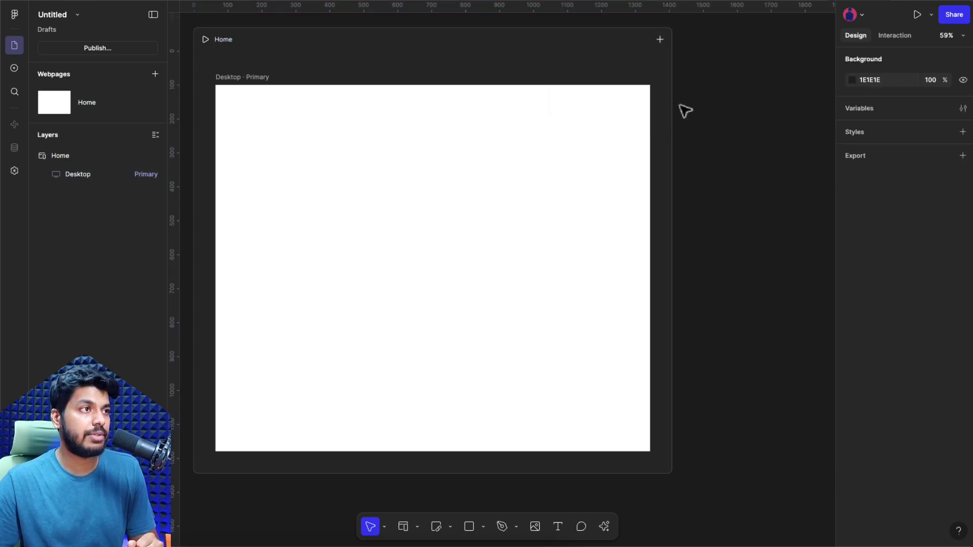
pyautogui.hscroll(-2, 697, 404)
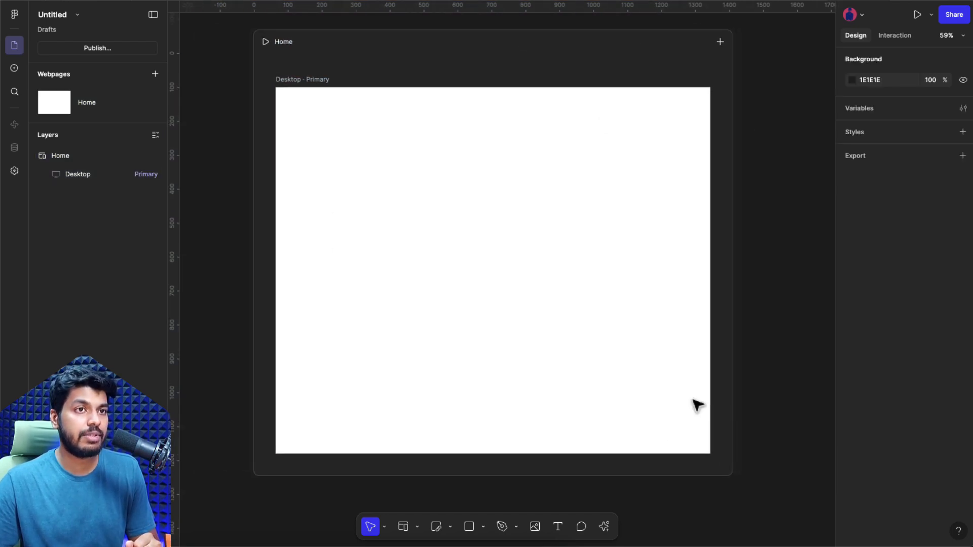
pyautogui.scroll(-5, 697, 404)
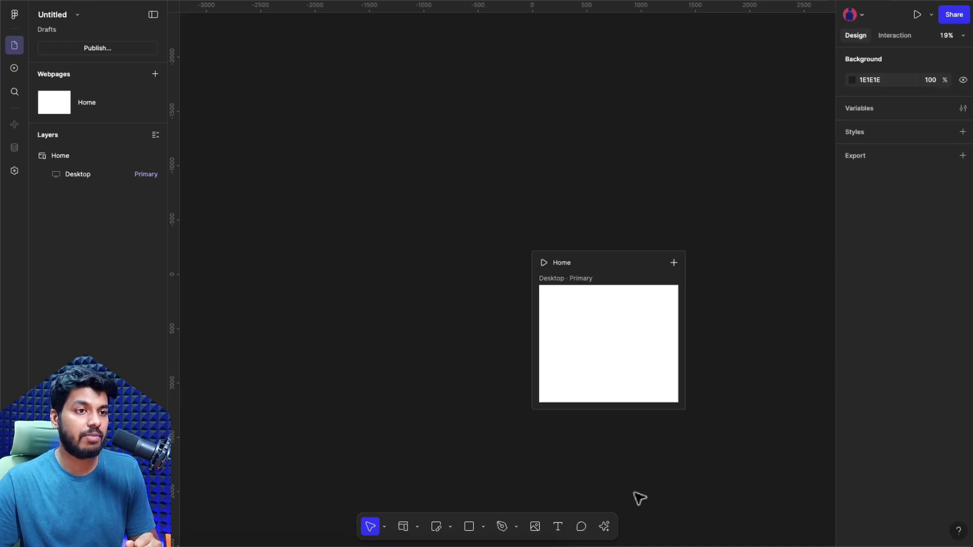
pyautogui.hscroll(3, 639, 500)
pyautogui.scroll(-1, 638, 500)
pyautogui.scroll(5, 618, 385)
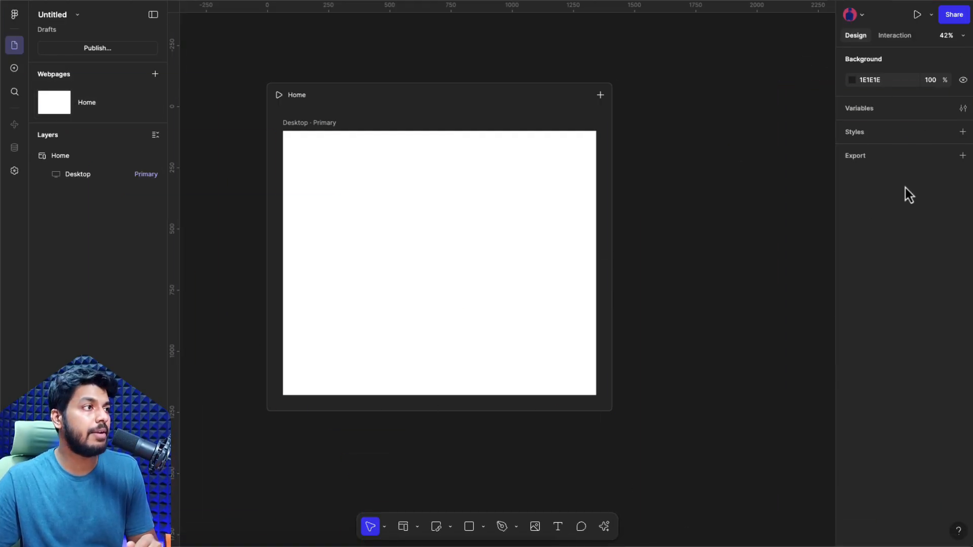
# Look at the file's name field and the site's publish settings without changing or publishing anything
pyautogui.click(50, 16)
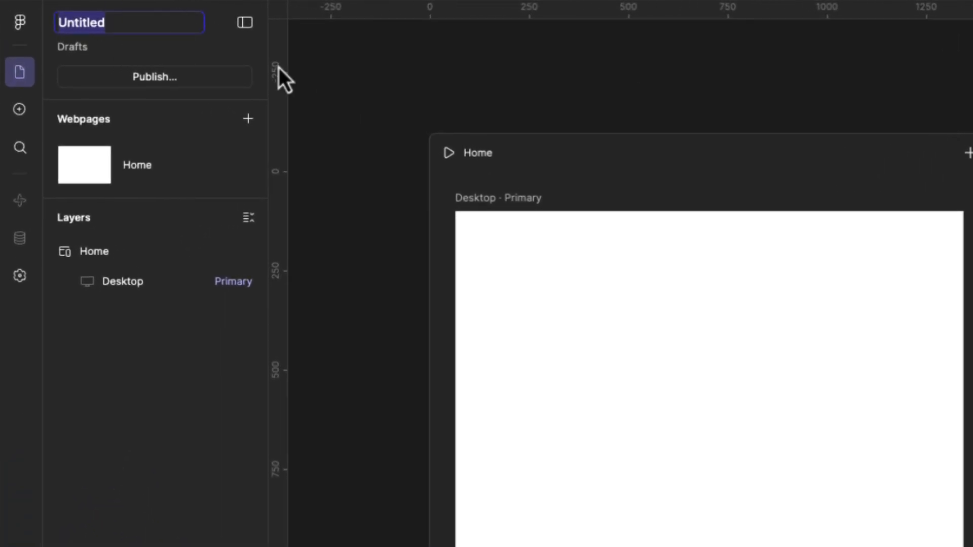
pyautogui.click(135, 46)
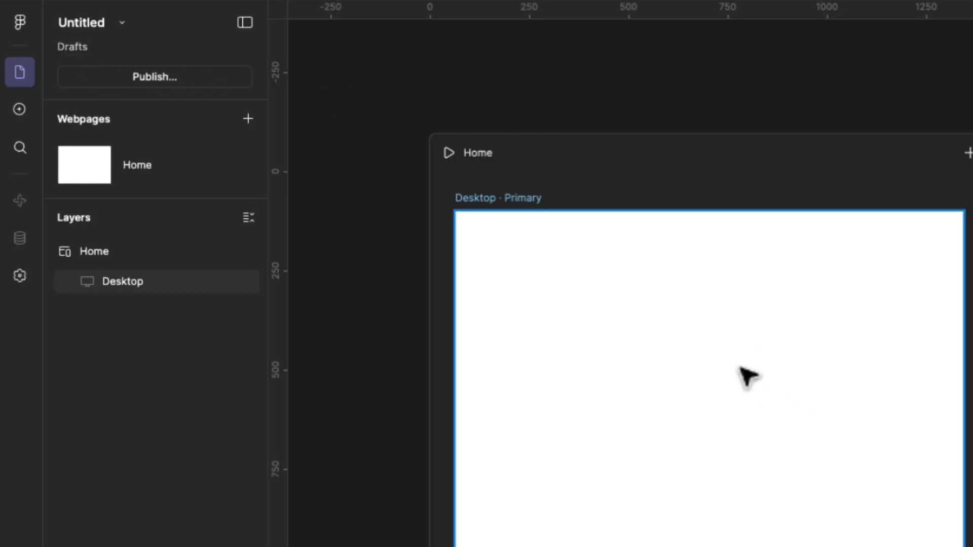
pyautogui.click(159, 79)
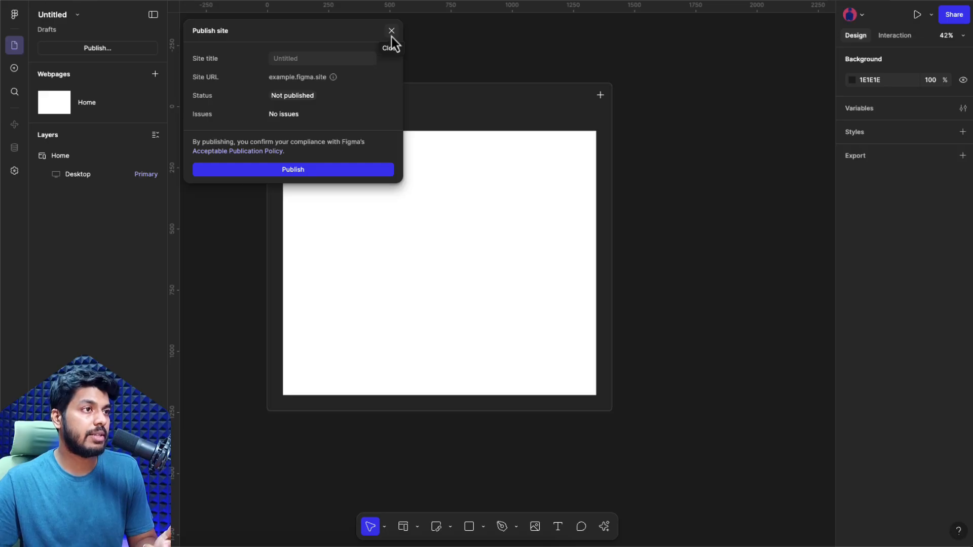
pyautogui.click(632, 50)
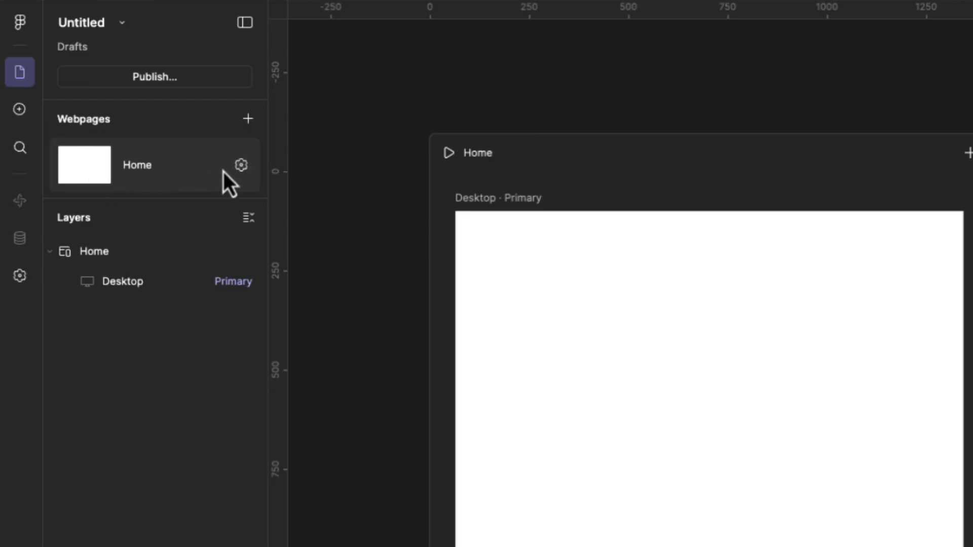
# Add a second webpage to the site and place the About me page block in the Home page's Desktop frame
pyautogui.click(248, 119)
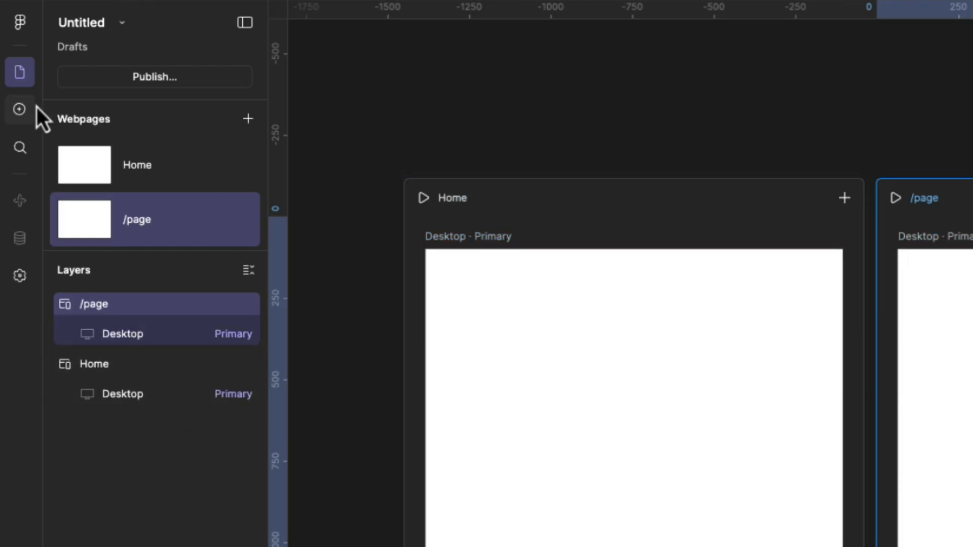
pyautogui.click(25, 112)
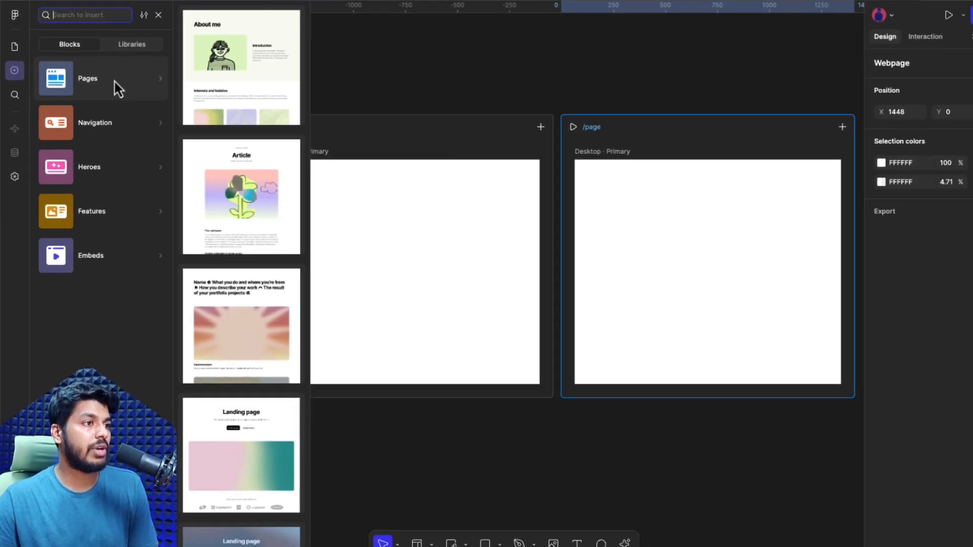
pyautogui.moveTo(172, 193)
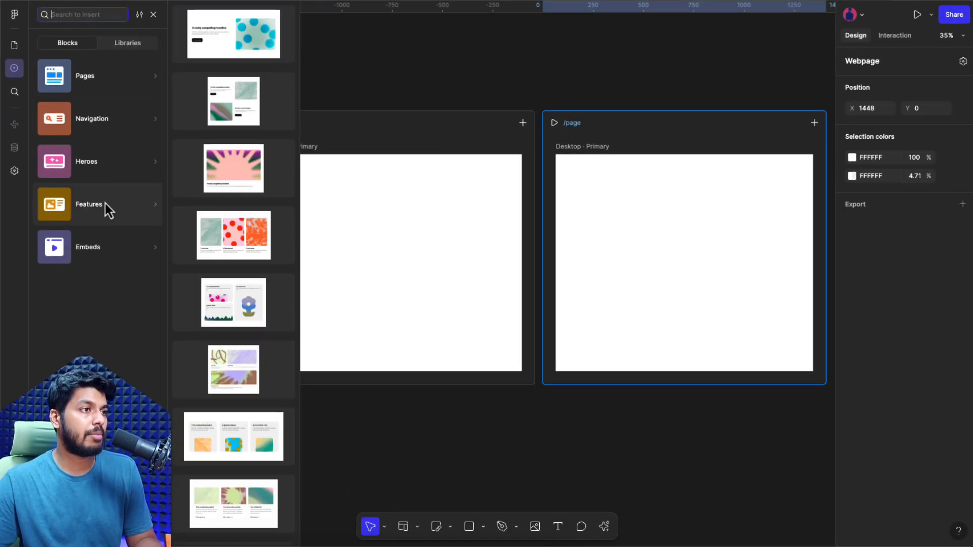
pyautogui.moveTo(105, 247)
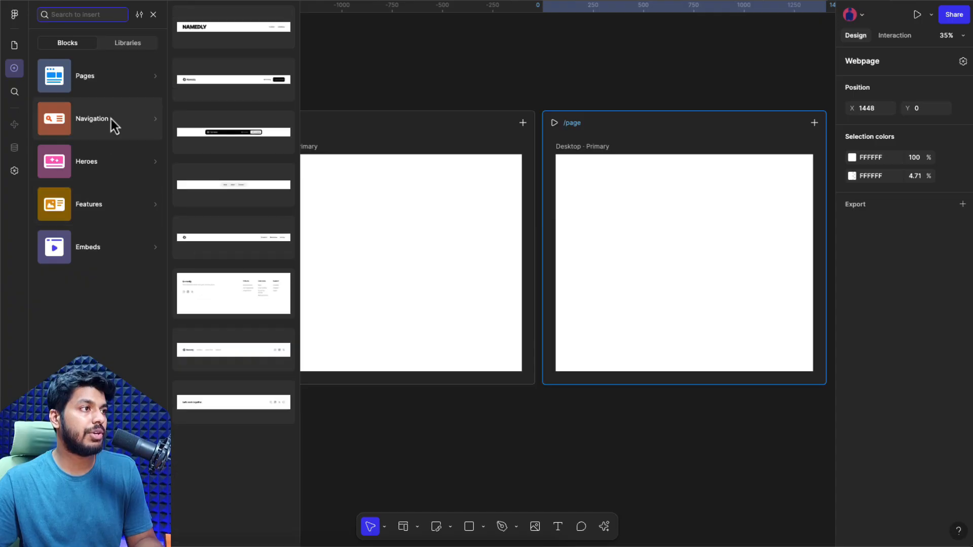
pyautogui.moveTo(112, 88)
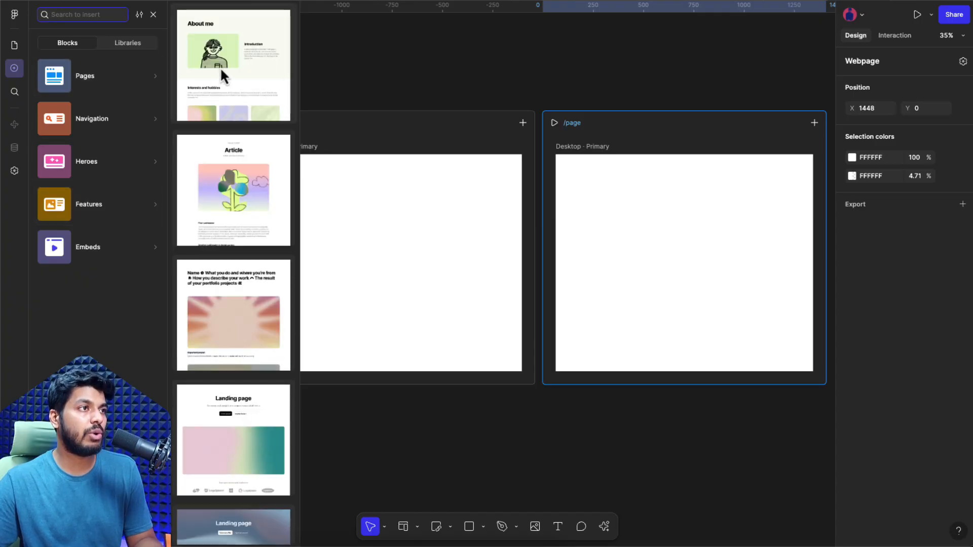
pyautogui.moveTo(222, 57); pyautogui.dragTo(417, 250)
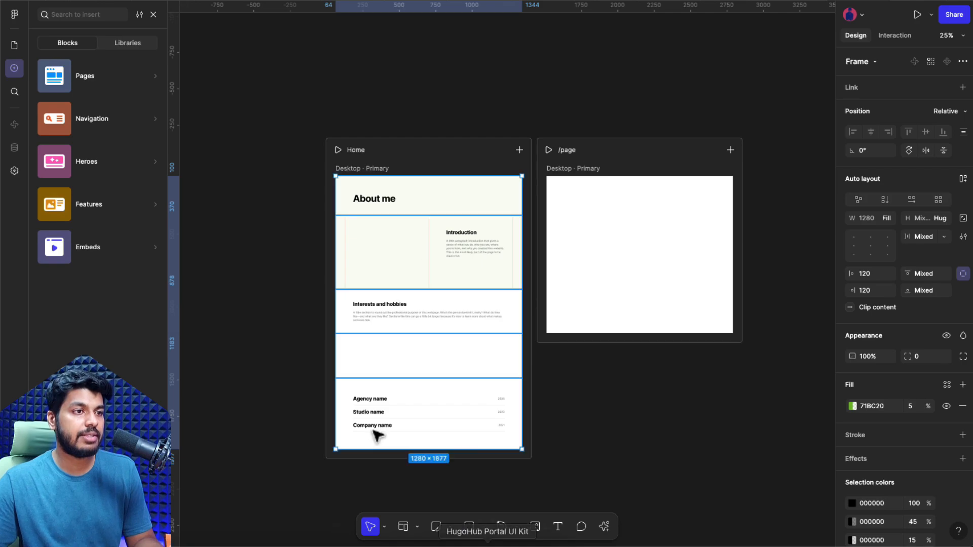
# Insert the NAMEDLY navigation bar block above the About me section on the Home page
pyautogui.moveTo(113, 122)
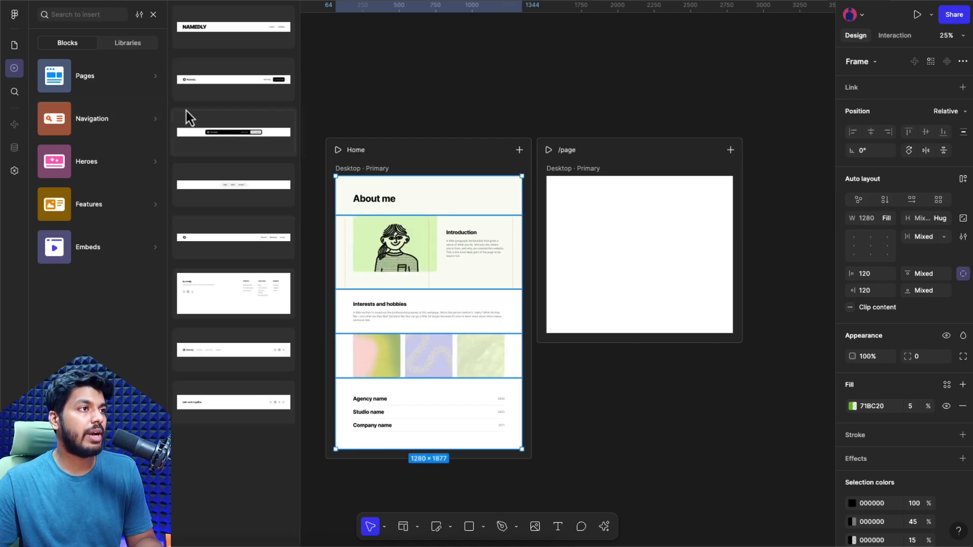
pyautogui.moveTo(196, 27); pyautogui.dragTo(377, 183)
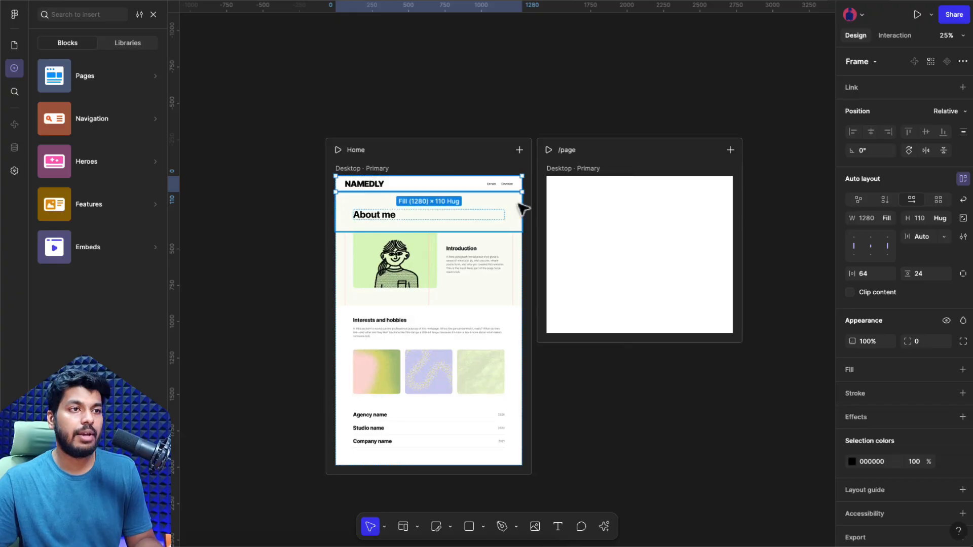
pyautogui.scroll(3, 406, 203)
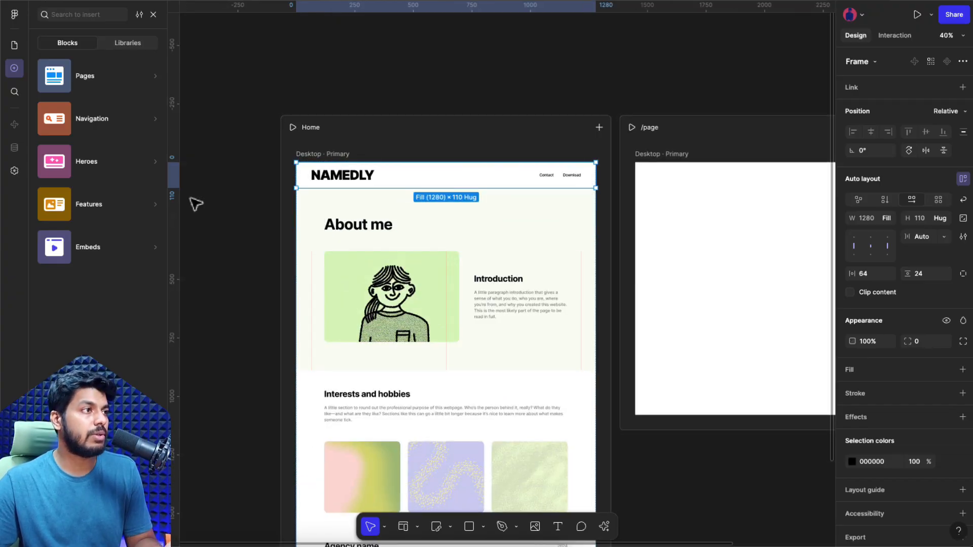
# Look through the page blocks and the team libraries, and open the file's search
pyautogui.moveTo(70, 83)
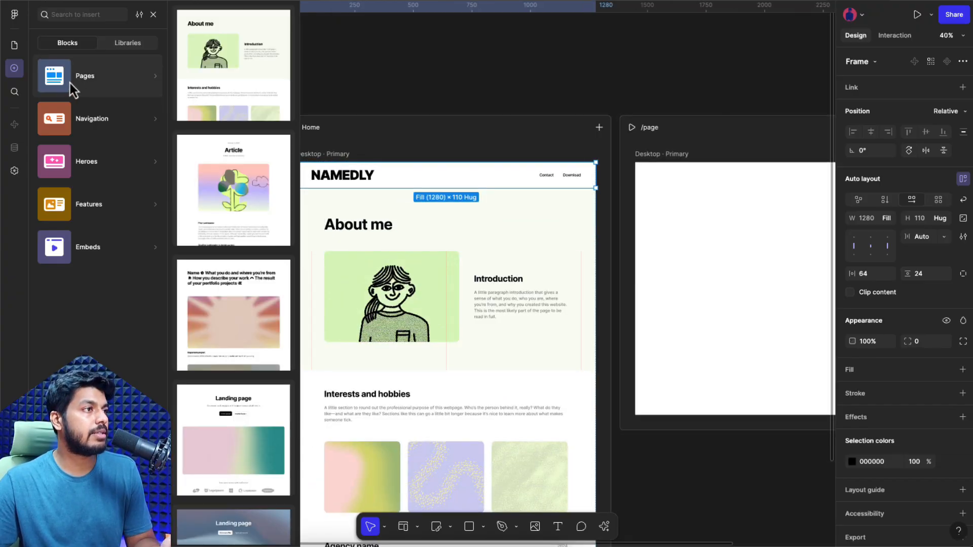
pyautogui.click(123, 47)
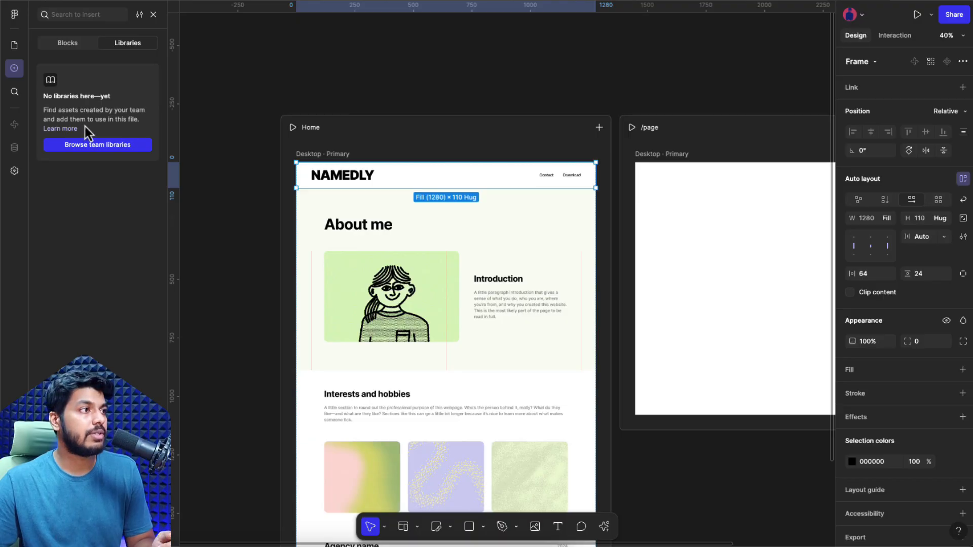
pyautogui.click(20, 100)
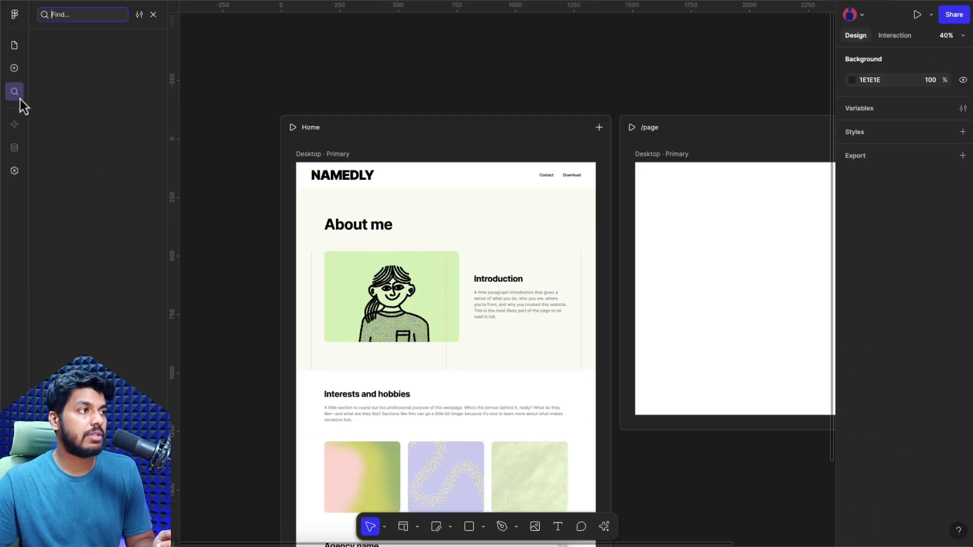
# Look through the search filter options and the site settings, including general details, images and custom code, without changing anything
pyautogui.click(140, 16)
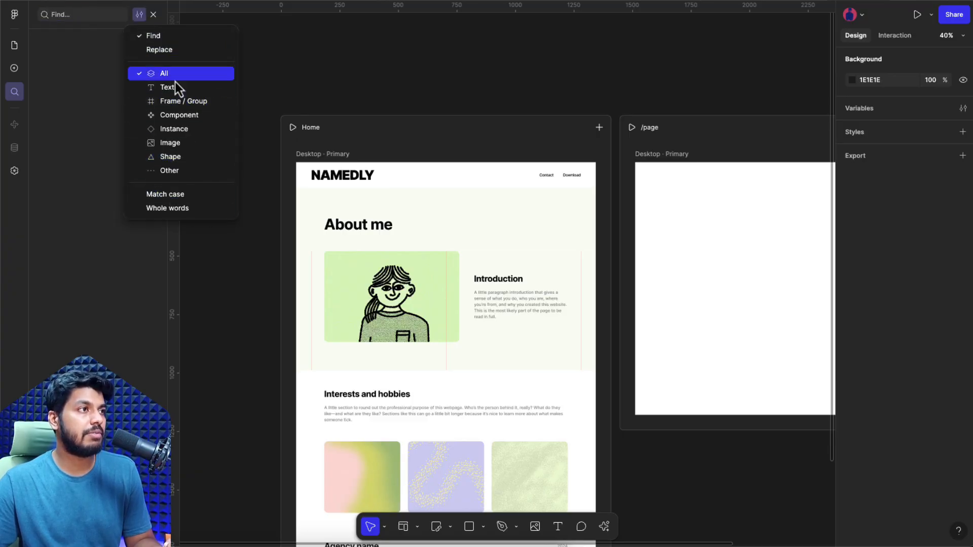
pyautogui.click(138, 19)
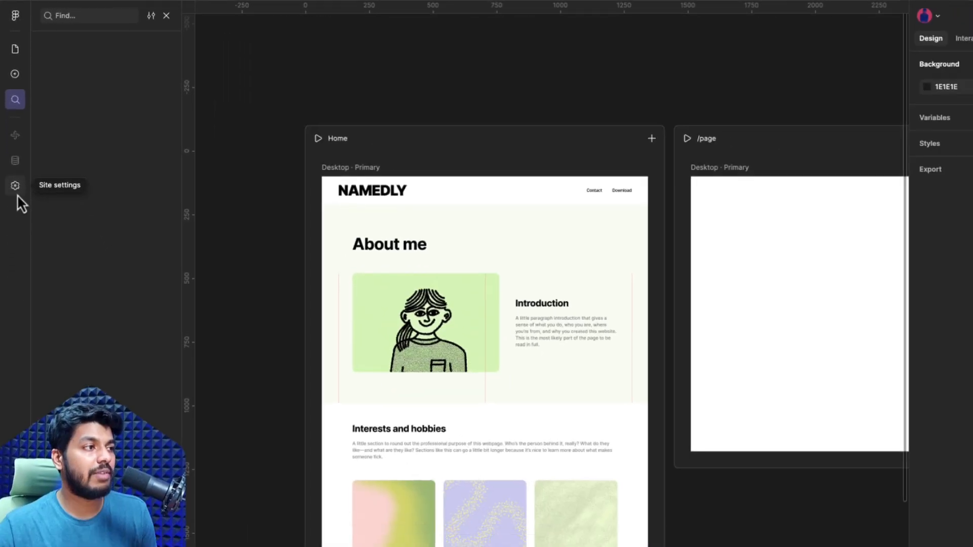
pyautogui.click(19, 275)
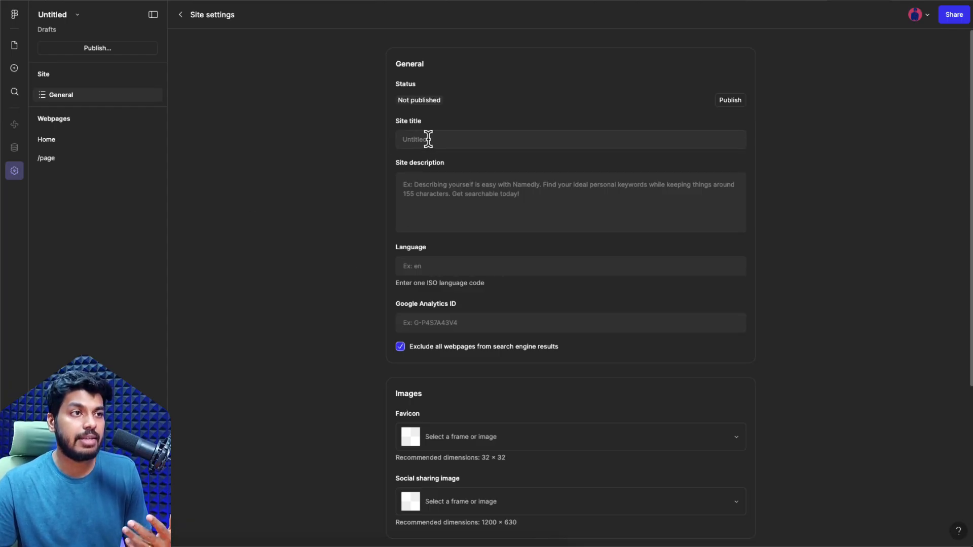
pyautogui.scroll(-1, 460, 265)
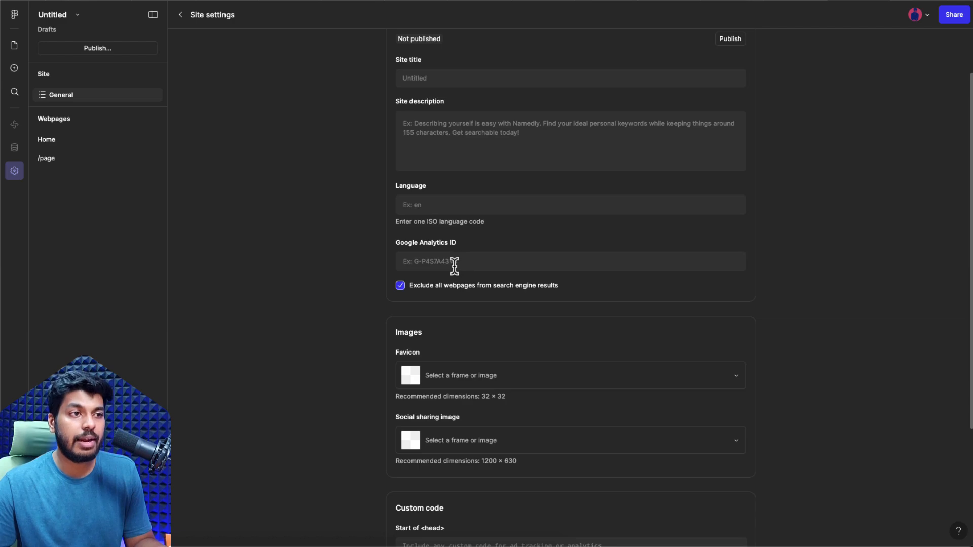
pyautogui.scroll(-3, 512, 255)
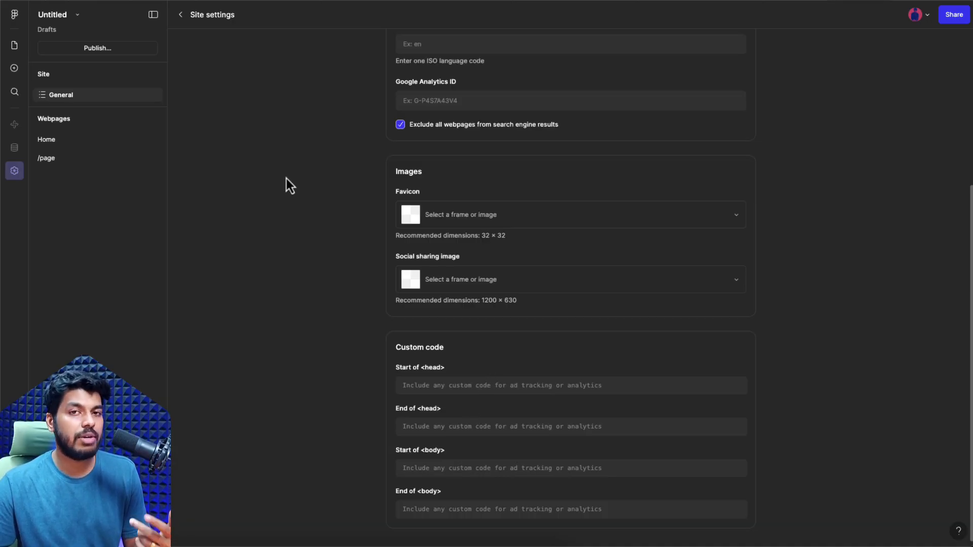
pyautogui.scroll(5, 472, 346)
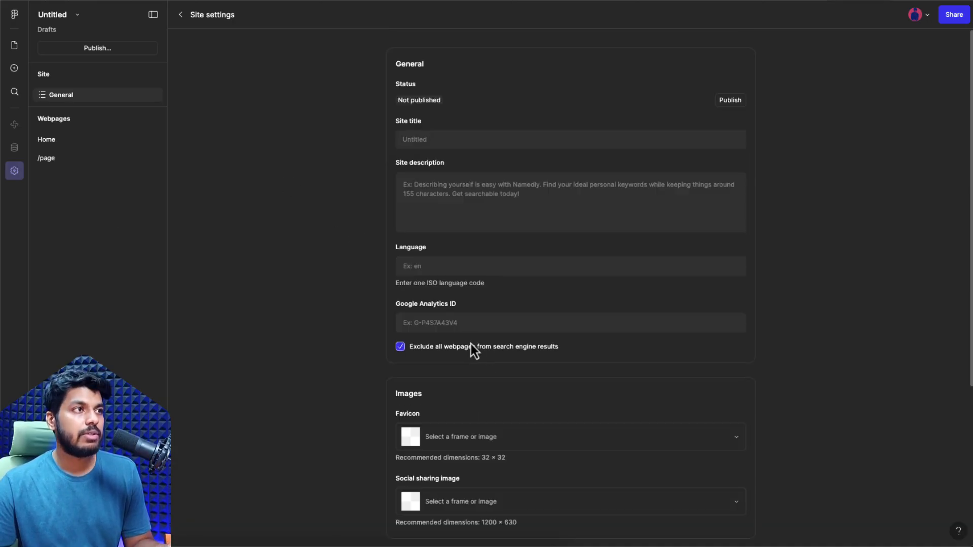
pyautogui.click(187, 16)
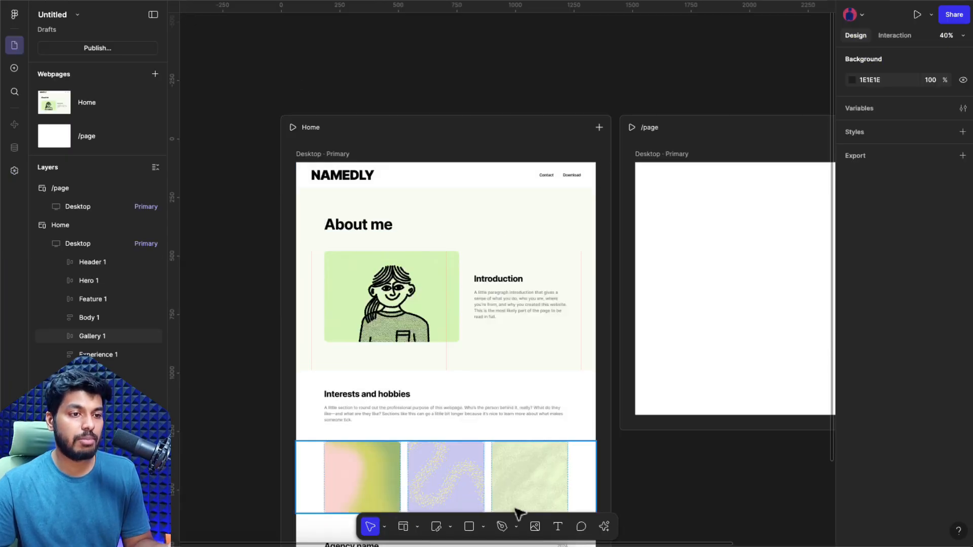
# Add a third webpage on the canvas beside the blank /page webpage
pyautogui.scroll(-5, 422, 543)
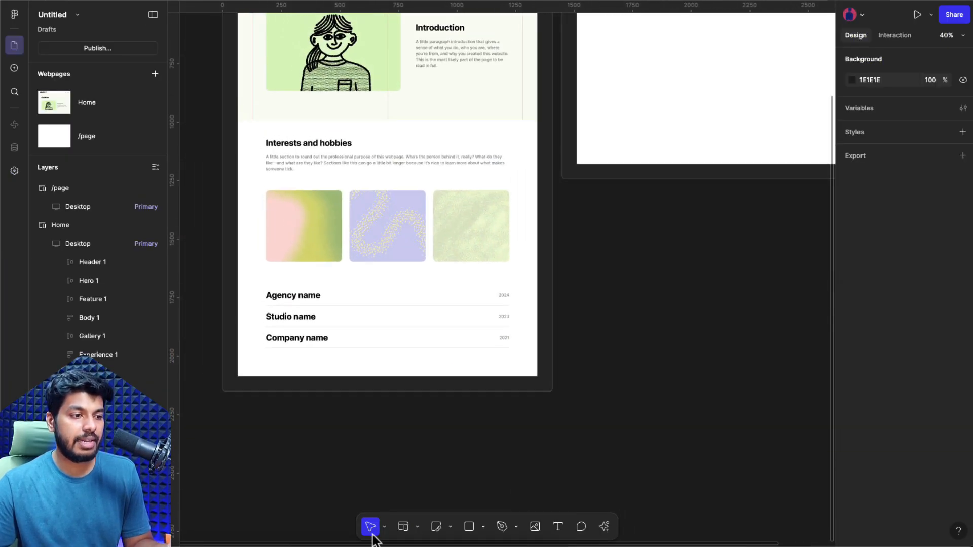
pyautogui.click(384, 526)
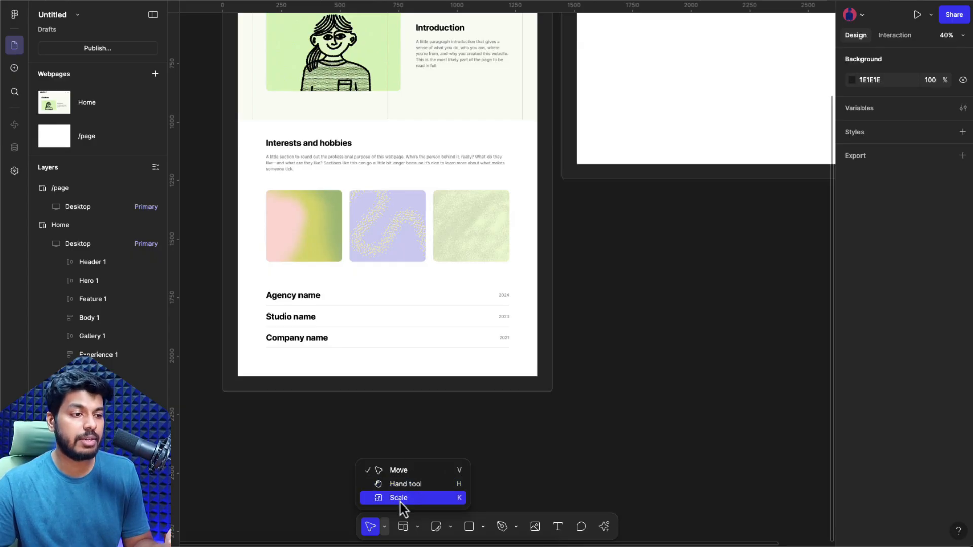
pyautogui.click(418, 528)
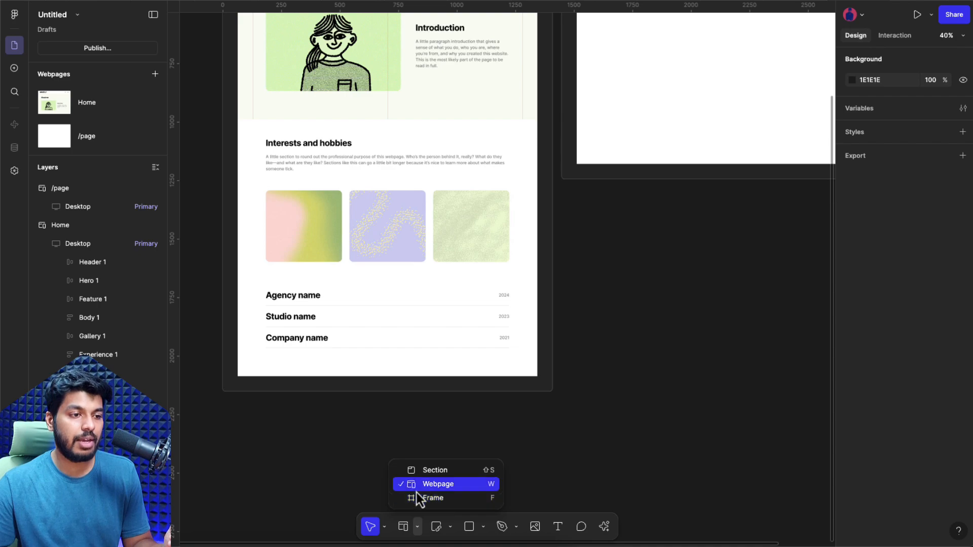
pyautogui.click(437, 484)
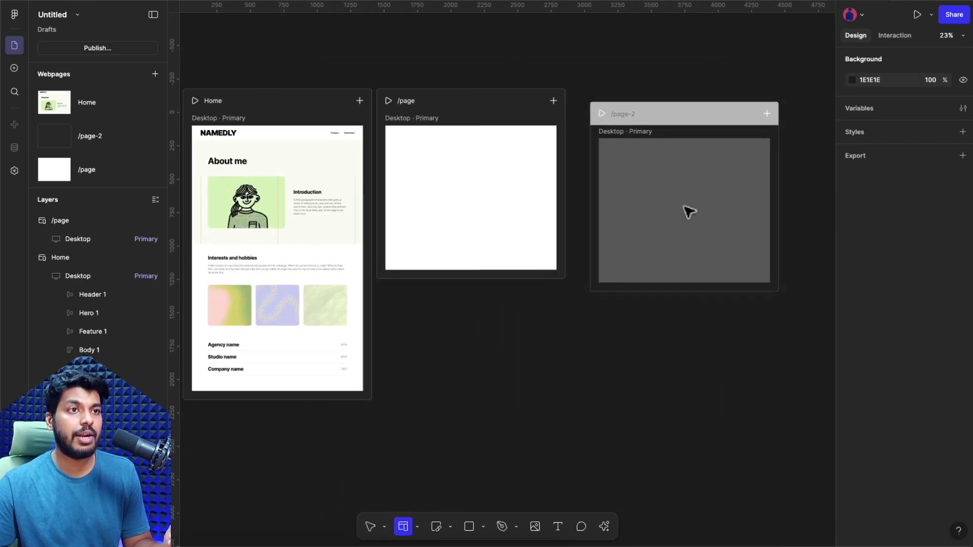
pyautogui.click(671, 201)
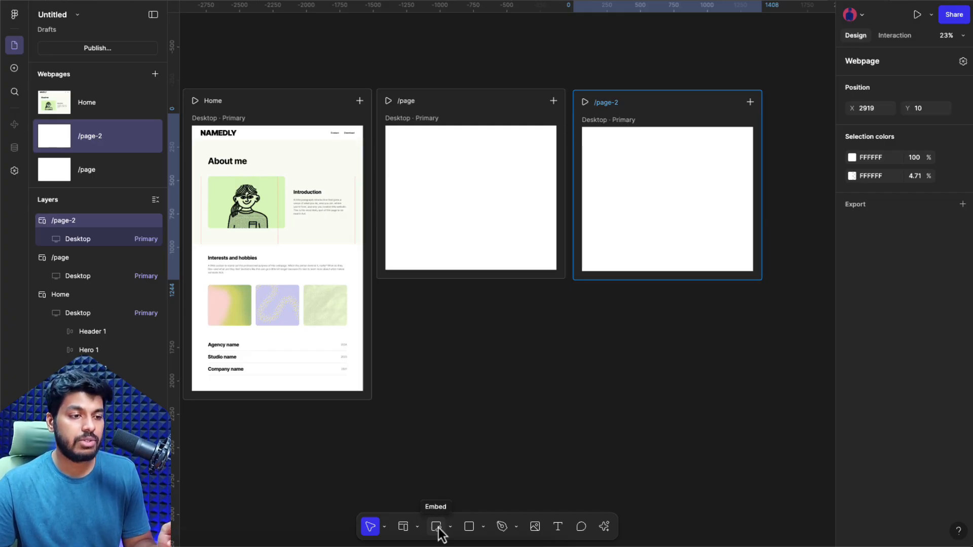
# Place a 600 × 400 embed in the Home page's Hero 1 section and delete the About me heading beside it
pyautogui.click(440, 531)
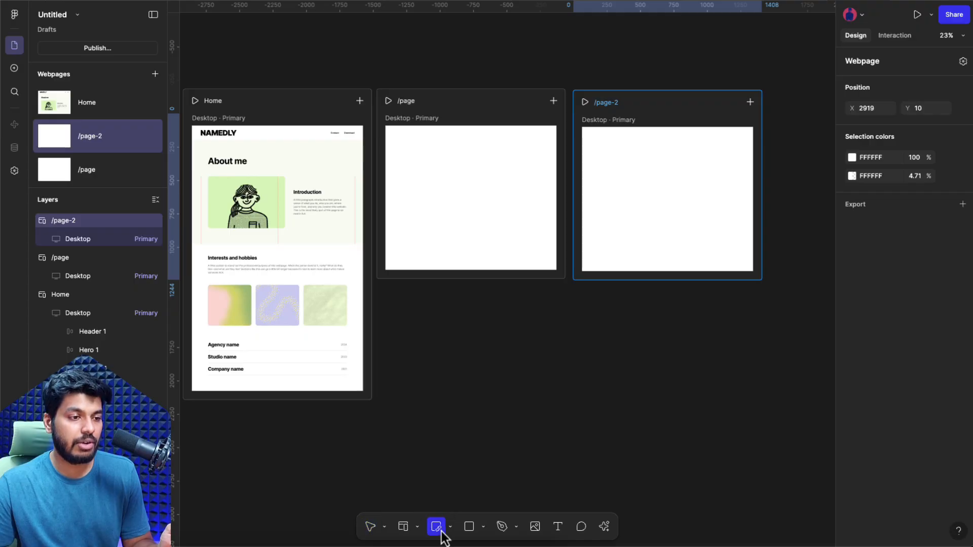
pyautogui.click(247, 155)
pyautogui.hscroll(-3, 284, 187)
pyautogui.scroll(3, 265, 189)
pyautogui.scroll(5, 370, 190)
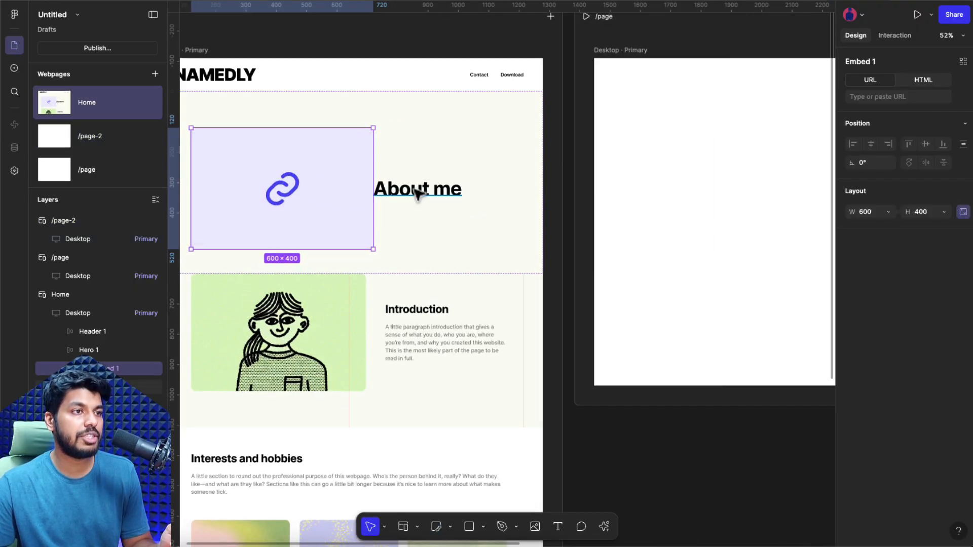
pyautogui.click(417, 191)
pyautogui.press('Delete')
# Enlarge the embed in the Hero 1 section to about 1096 × 730
pyautogui.click(327, 216)
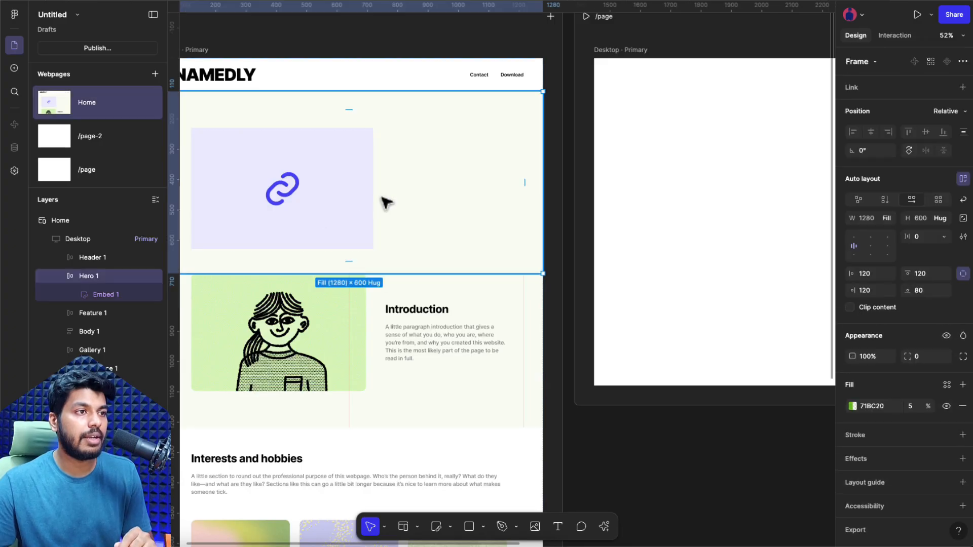
pyautogui.click(359, 202)
pyautogui.moveTo(372, 192); pyautogui.dragTo(524, 189)
pyautogui.hscroll(-3, 241, 219)
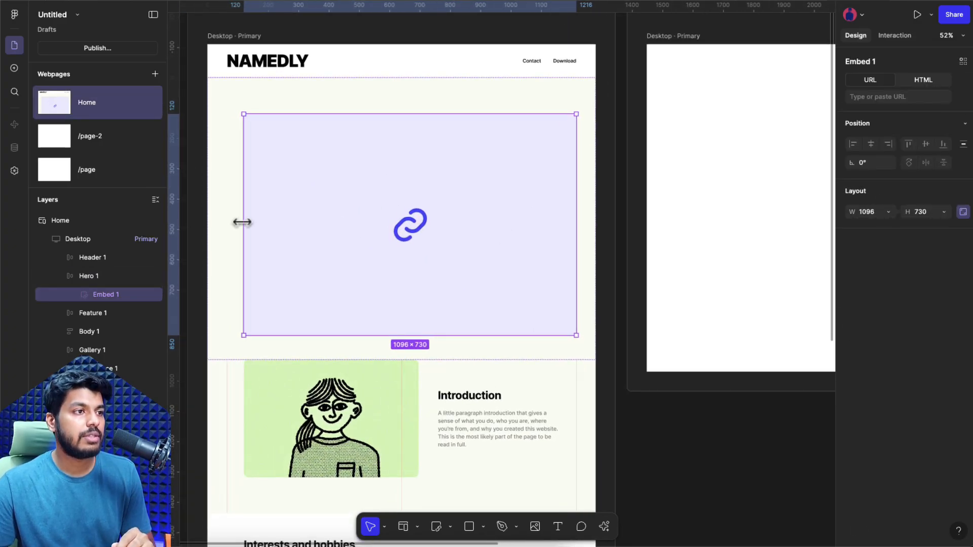
pyautogui.hscroll(-2, 262, 228)
pyautogui.click(201, 239)
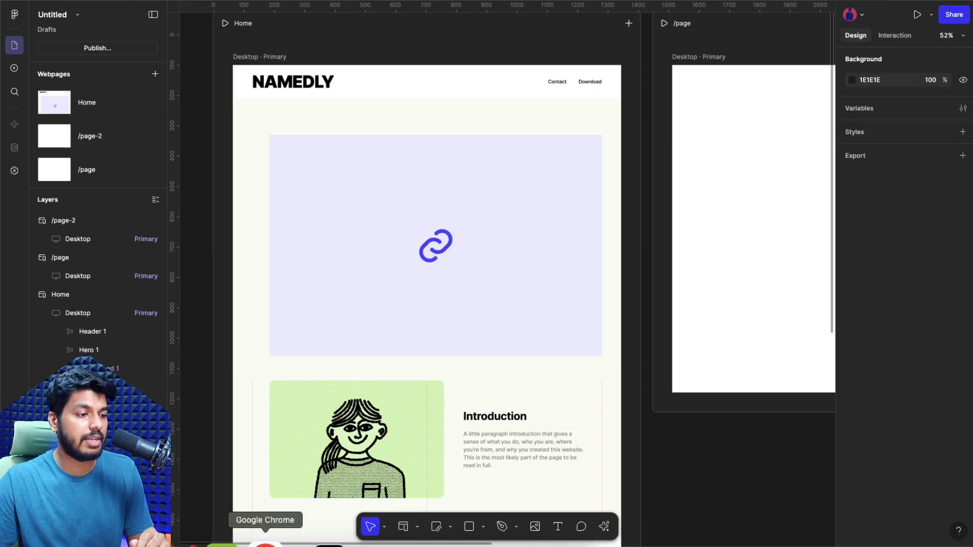
# Copy the Spline scene's public embed code in Google Chrome and paste it as HTML into the Home page's embed in Figma
pyautogui.click(265, 544)
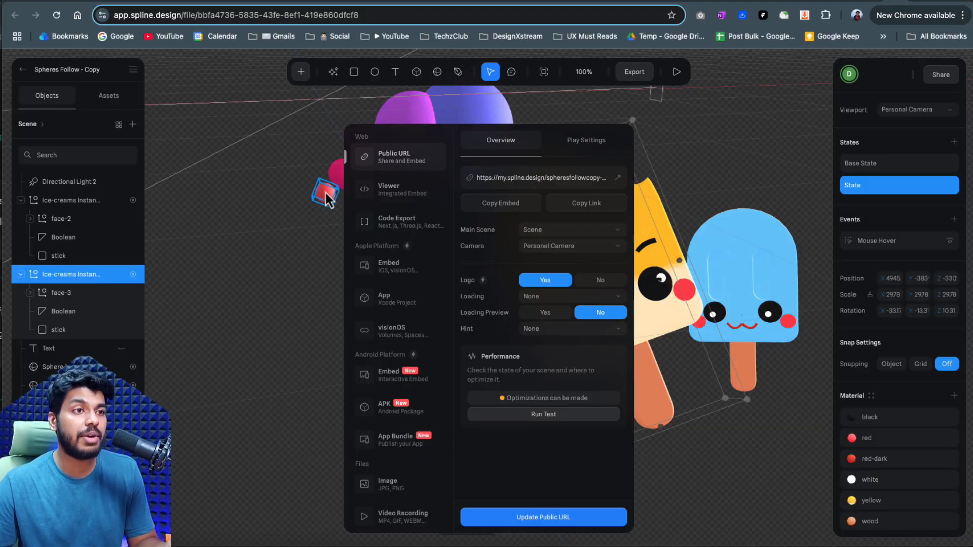
pyautogui.click(496, 208)
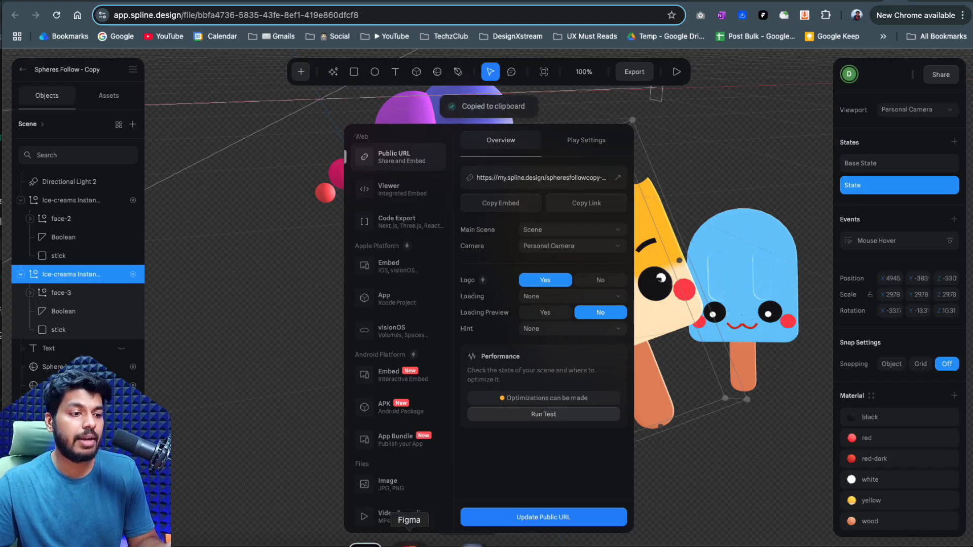
pyautogui.click(410, 541)
pyautogui.click(504, 282)
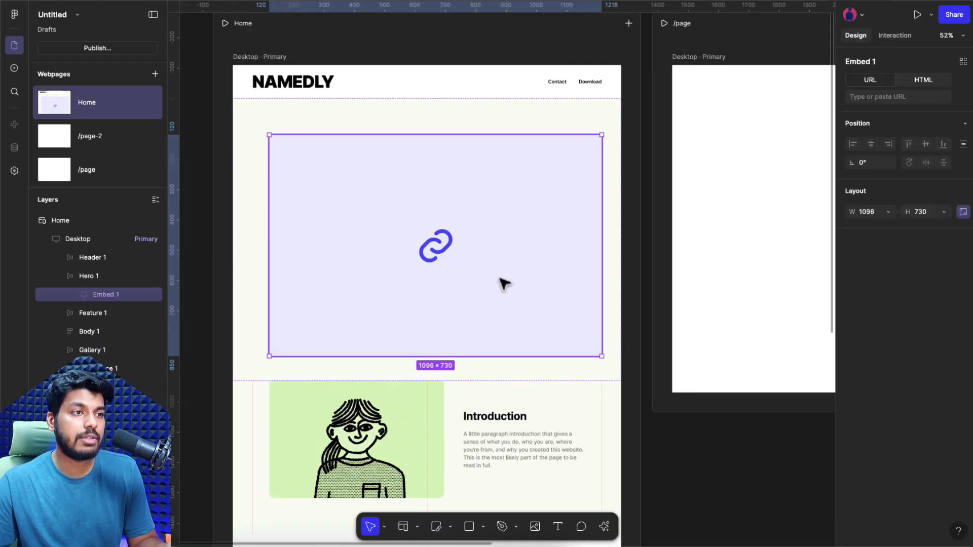
pyautogui.click(922, 81)
pyautogui.click(887, 120)
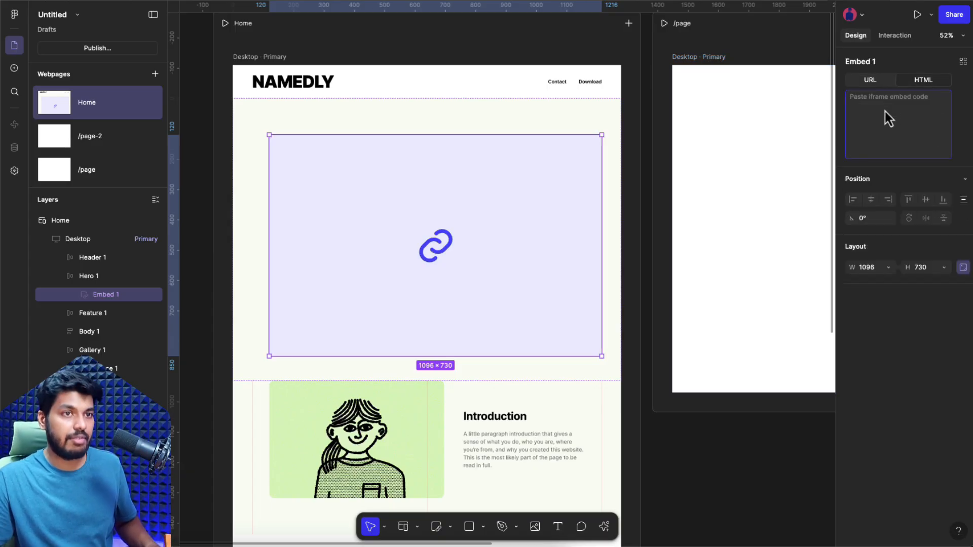
pyautogui.hotkey('ctrl', 'v')
pyautogui.click(656, 174)
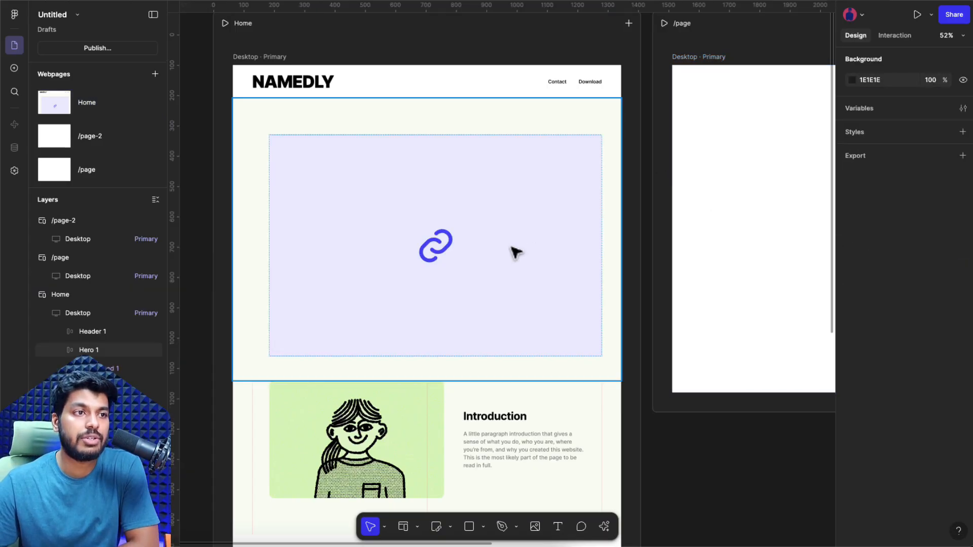
# Preview the Home page to check the embedded Spline scene and return to the editor
pyautogui.scroll(2, 513, 252)
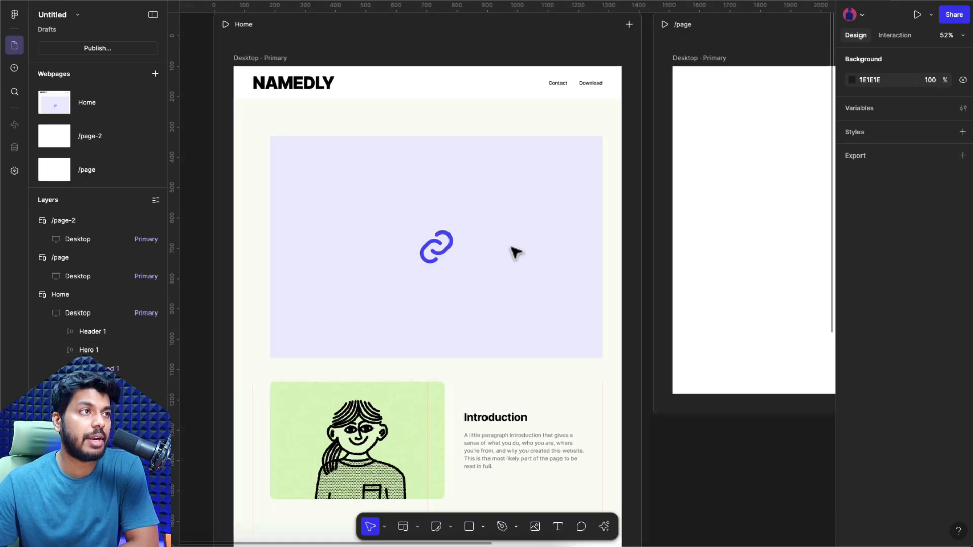
pyautogui.click(230, 49)
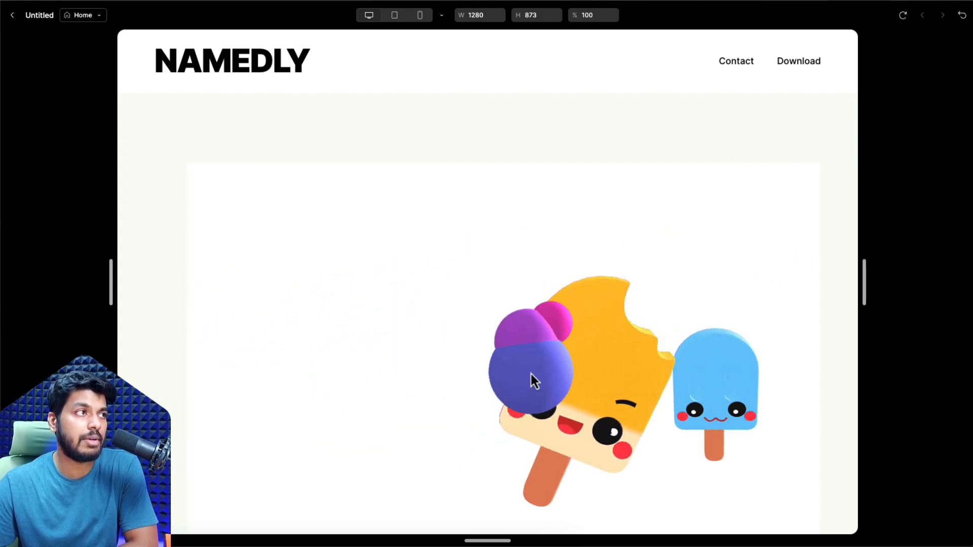
pyautogui.click(12, 15)
pyautogui.click(394, 233)
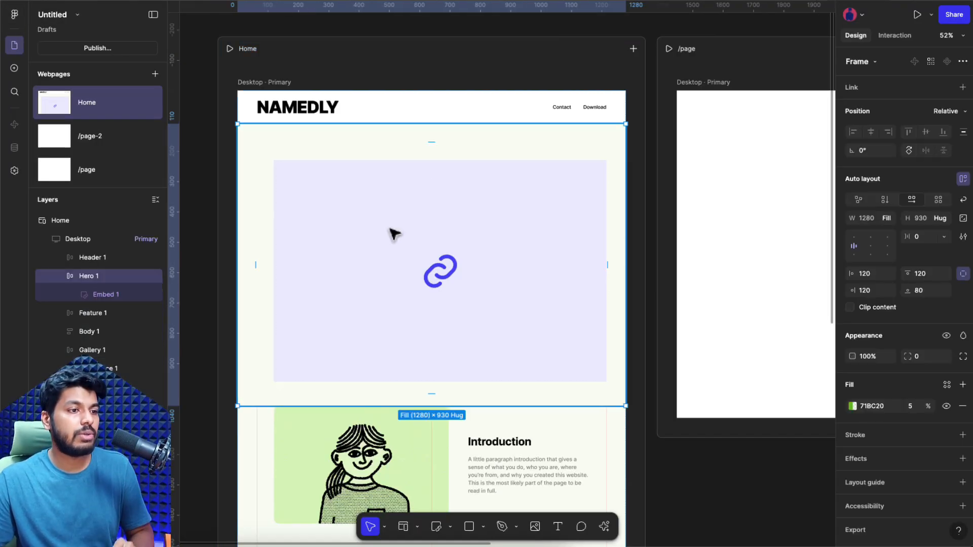
# Look through the embed, shape and pen tool variants and the AI actions without using any of them
pyautogui.click(449, 528)
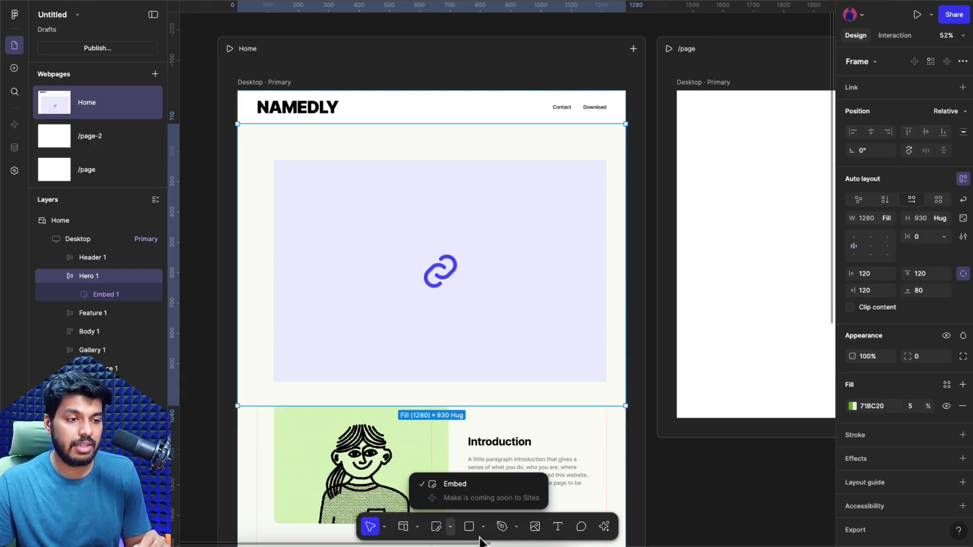
pyautogui.press('Escape')
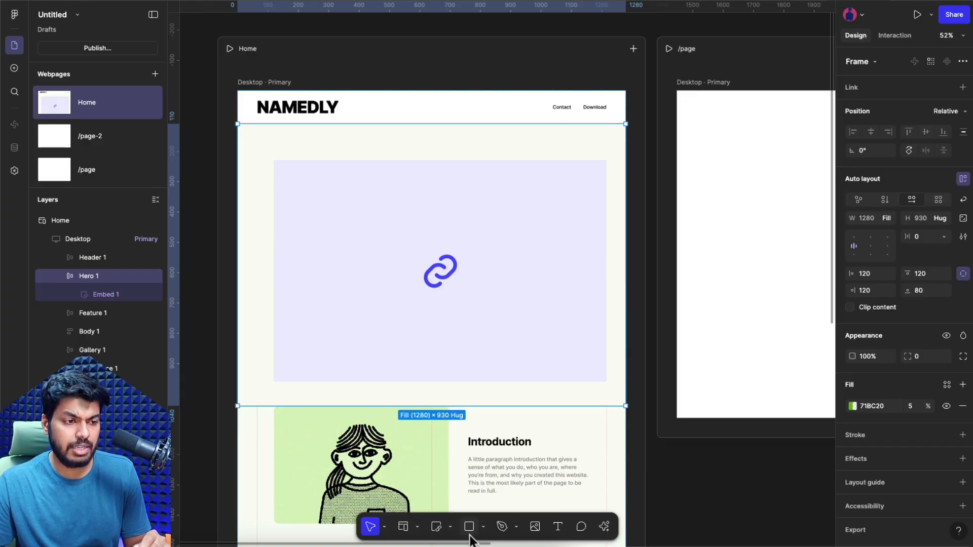
pyautogui.click(483, 527)
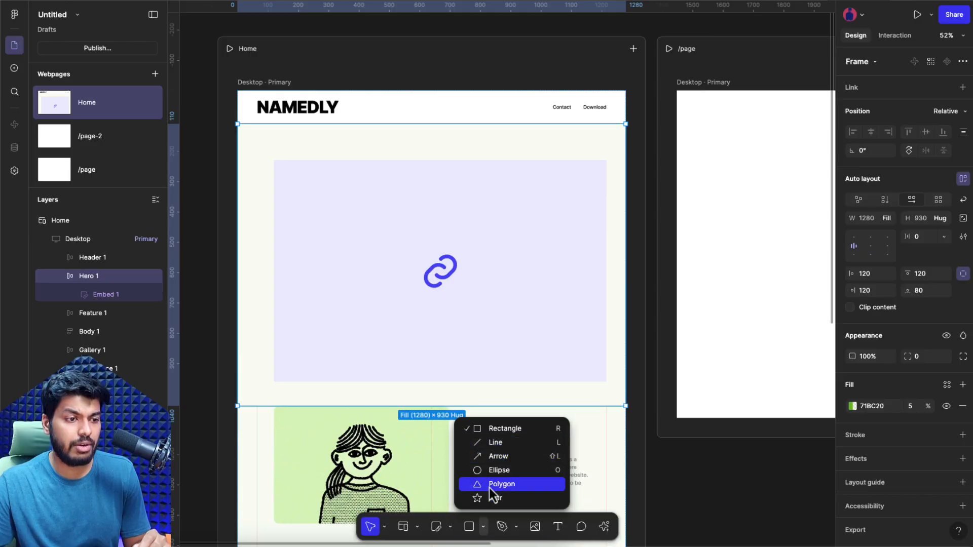
pyautogui.click(517, 529)
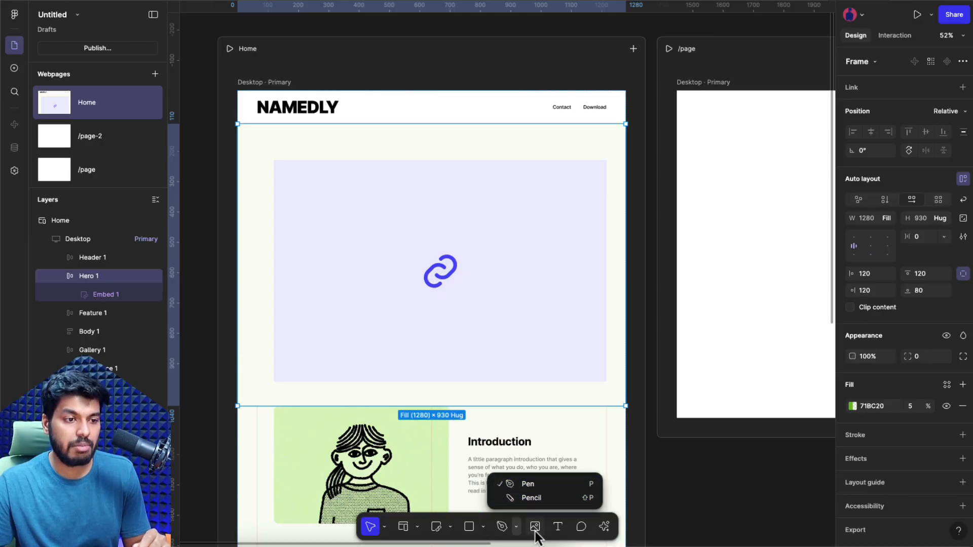
pyautogui.click(604, 527)
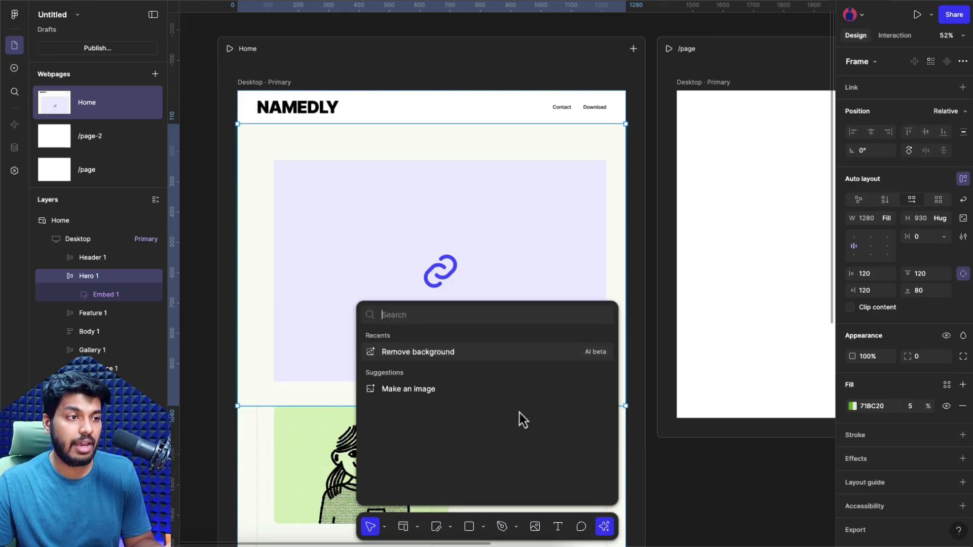
pyautogui.click(706, 504)
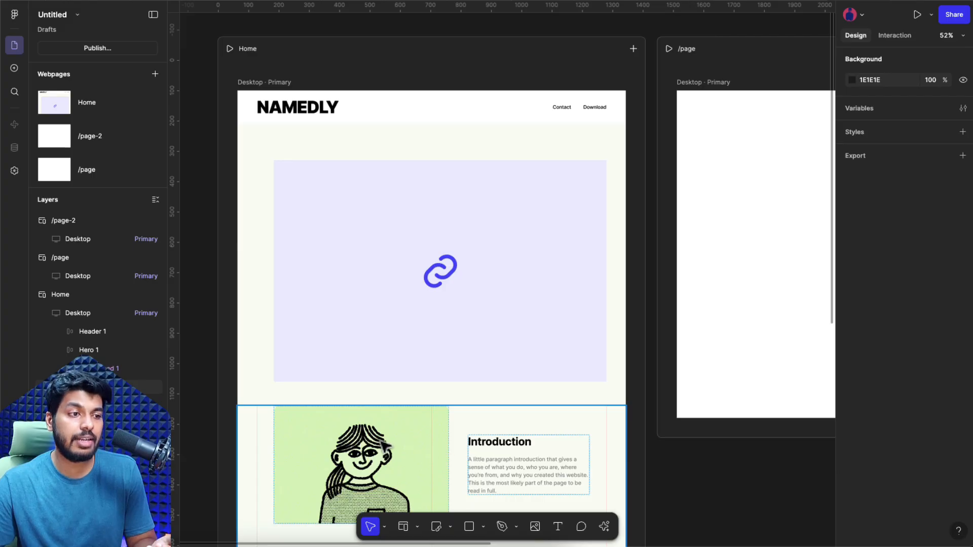
# Add an empty link to the Home page's Feature 1 section and look over the available page destinations without choosing one
pyautogui.click(488, 452)
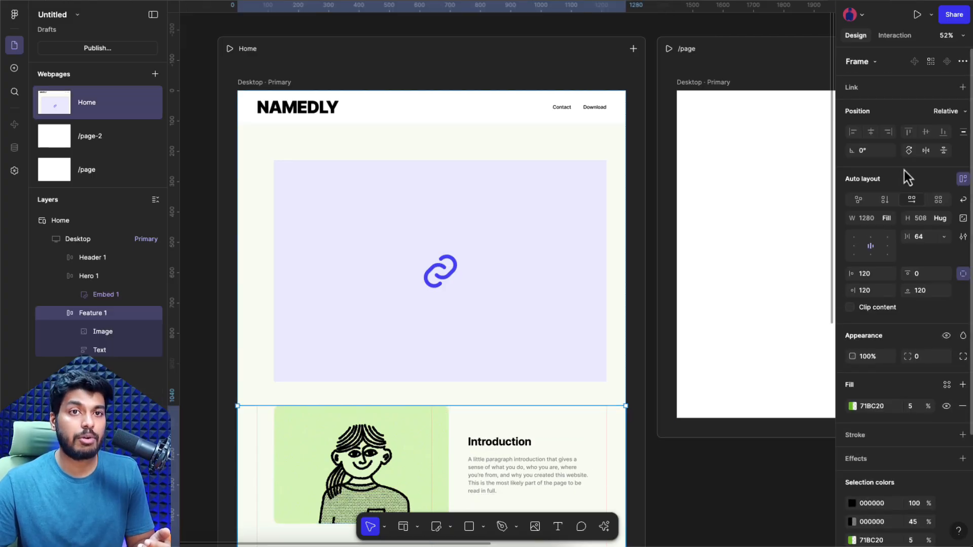
pyautogui.scroll(-3, 904, 170)
pyautogui.scroll(3, 904, 171)
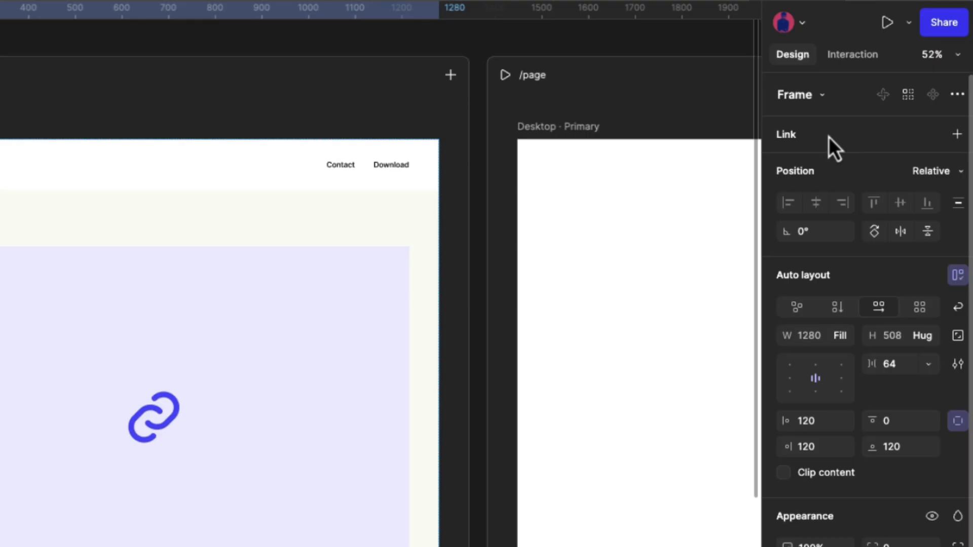
pyautogui.click(956, 135)
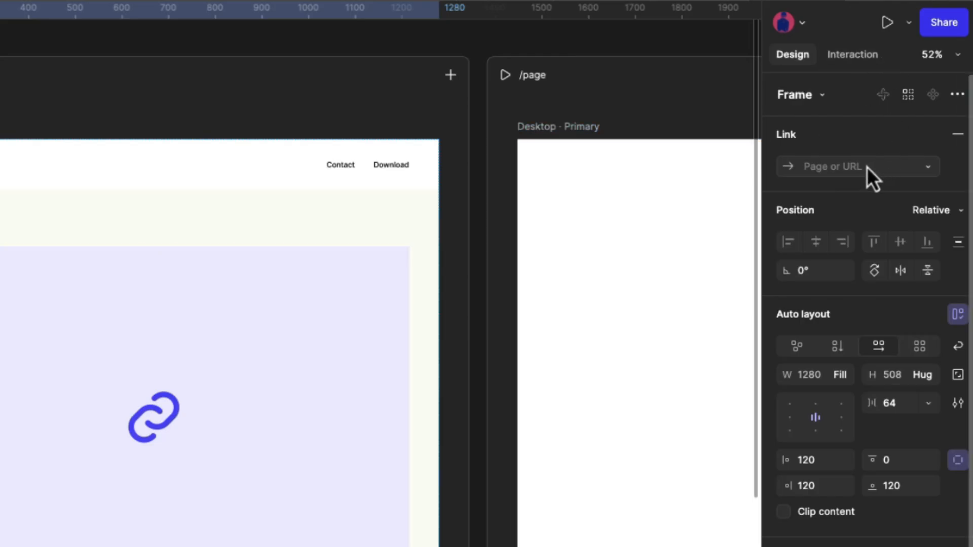
pyautogui.click(847, 173)
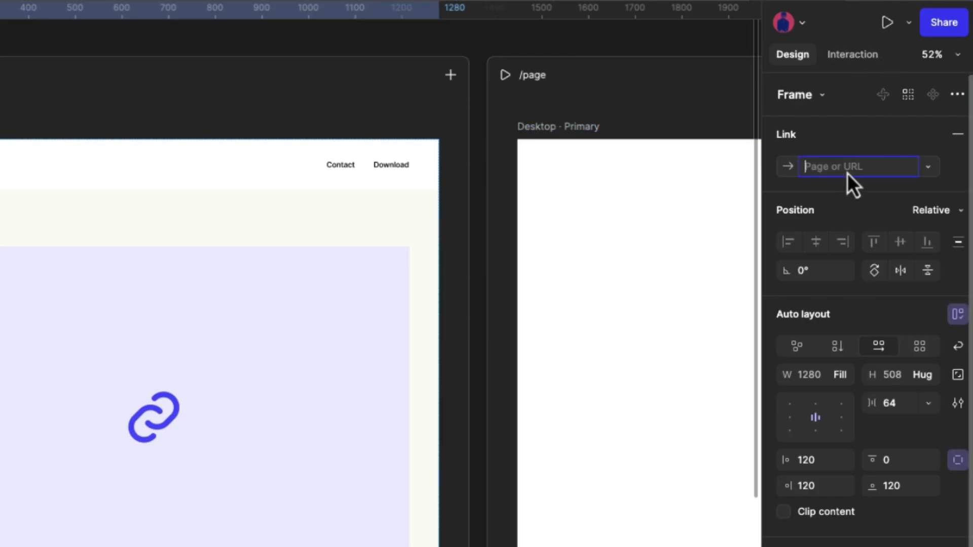
pyautogui.click(927, 172)
pyautogui.click(930, 174)
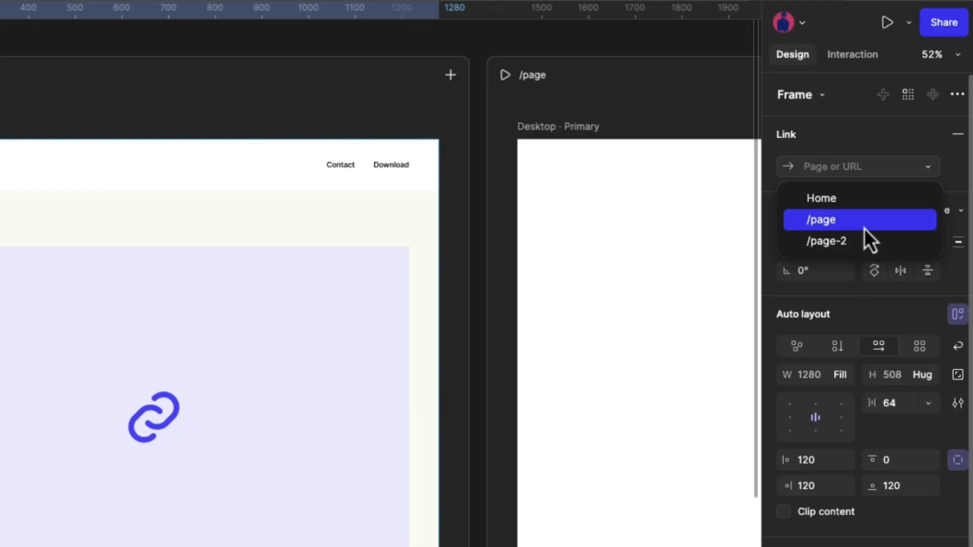
pyautogui.click(933, 172)
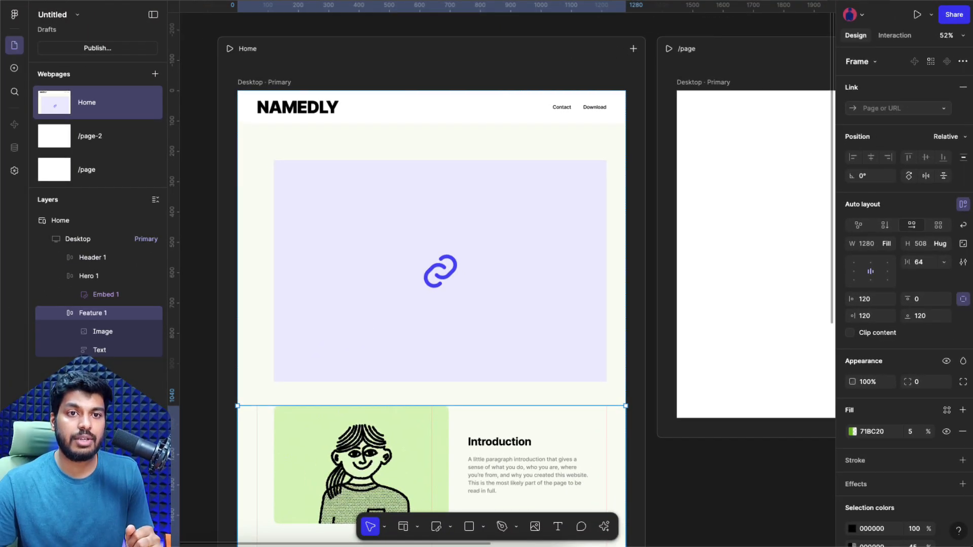
# Look through the Feature 1 section's remaining design properties and its accessibility options without adding any
pyautogui.scroll(-1, 873, 366)
pyautogui.scroll(-5, 873, 366)
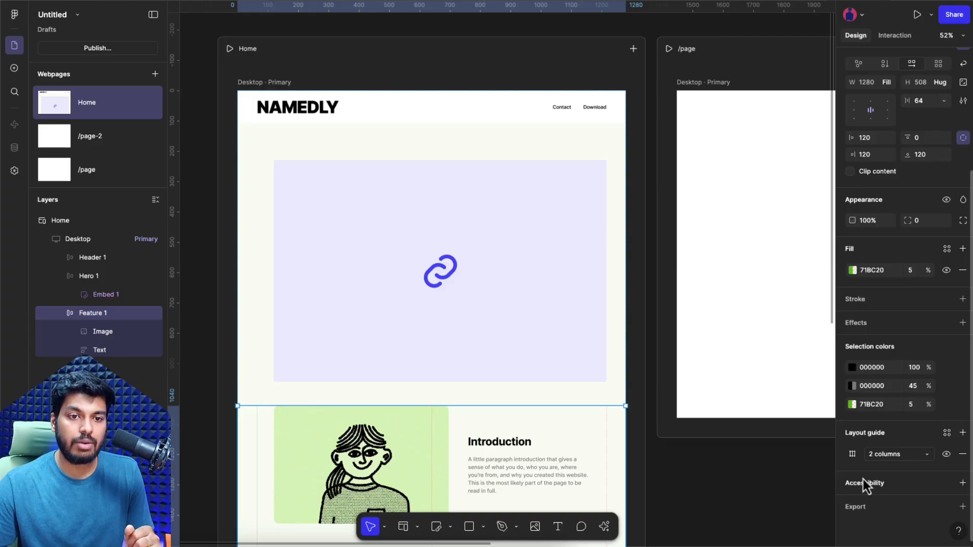
pyautogui.click(962, 484)
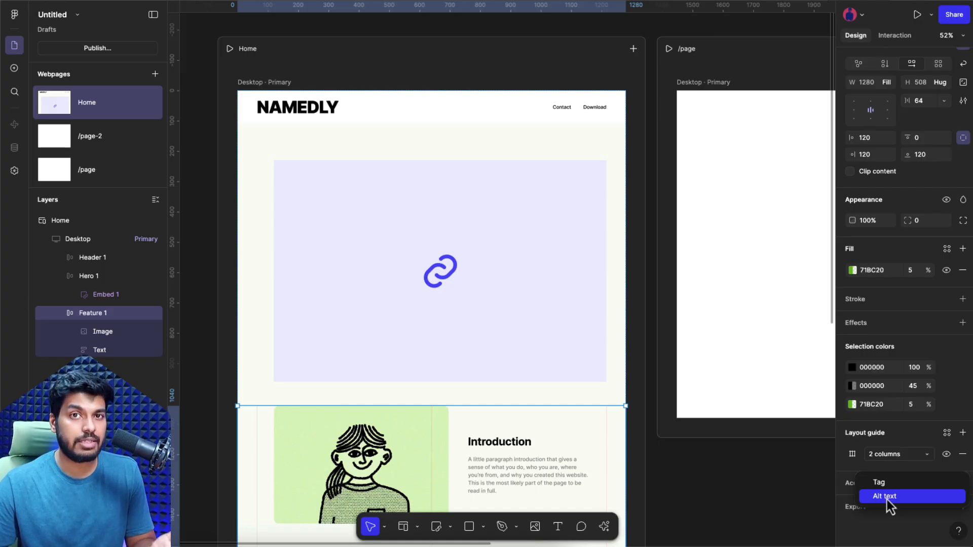
pyautogui.click(850, 488)
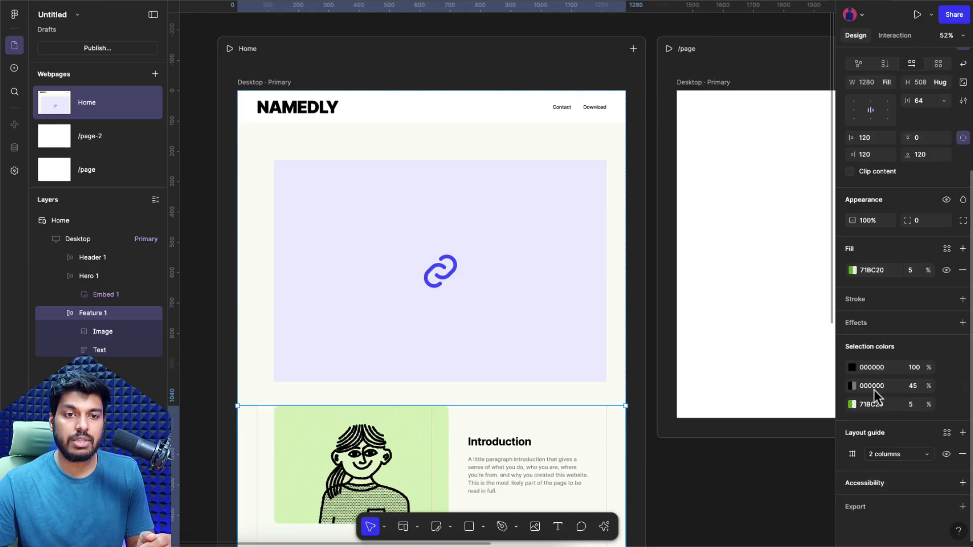
pyautogui.scroll(3, 868, 218)
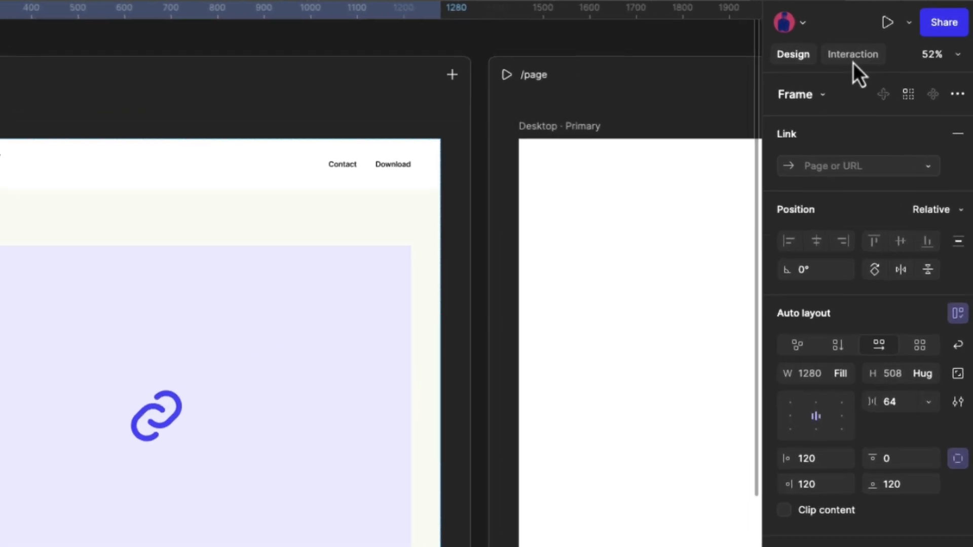
# Look through the interaction types available for the image in the Feature 1 section without adding one
pyautogui.click(895, 41)
pyautogui.scroll(-5, 560, 418)
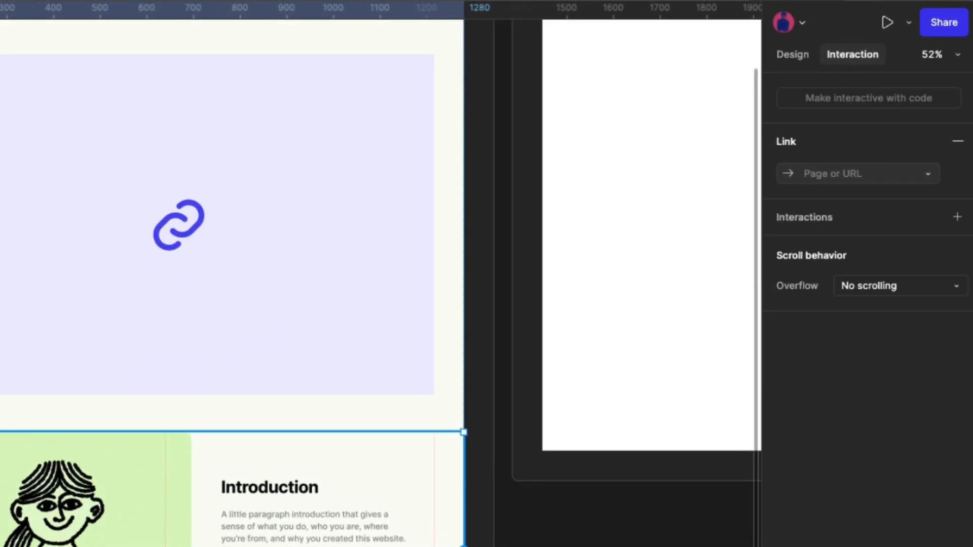
pyautogui.click(173, 446)
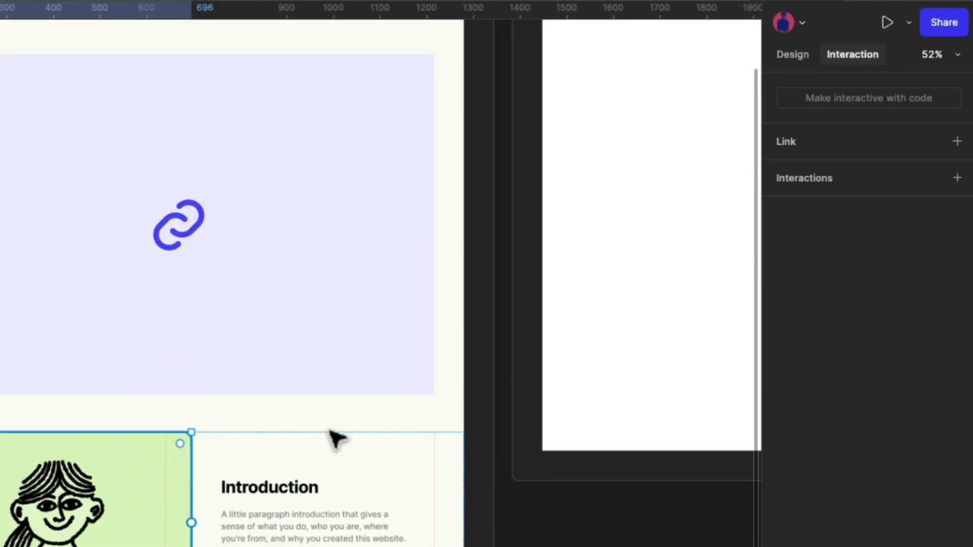
pyautogui.click(956, 179)
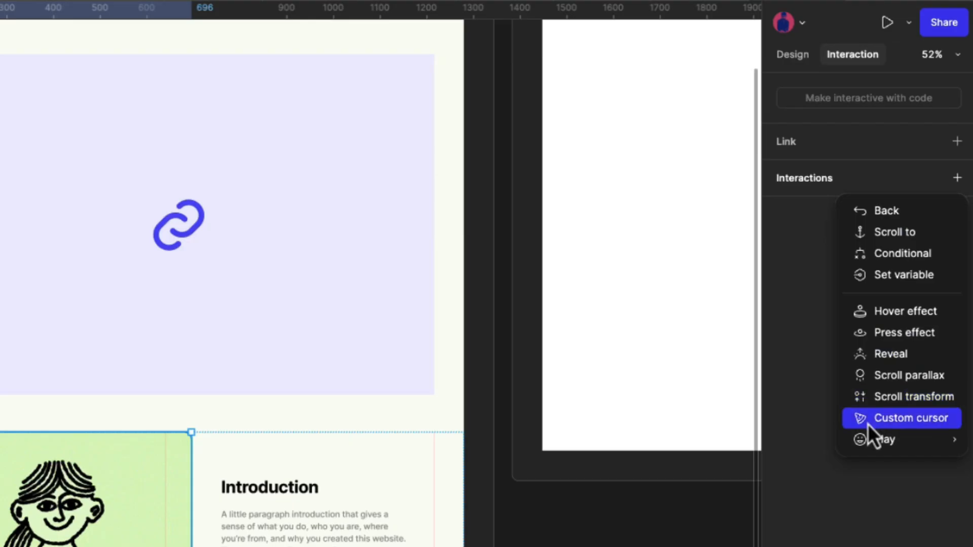
pyautogui.moveTo(865, 435)
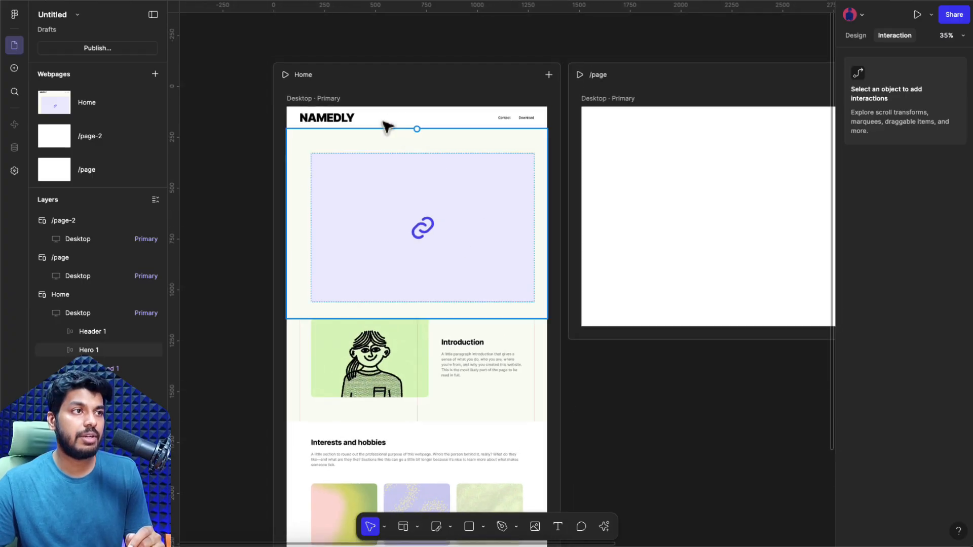
# Add Tablet and Mobile breakpoints to the Home webpage and remove the overlapping /page and /page-2 webpages
pyautogui.click(549, 75)
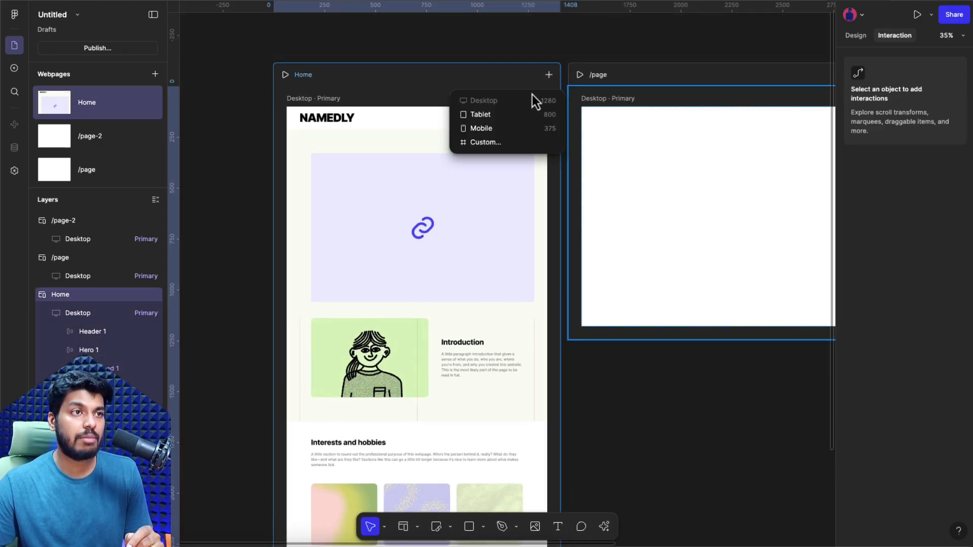
pyautogui.click(504, 114)
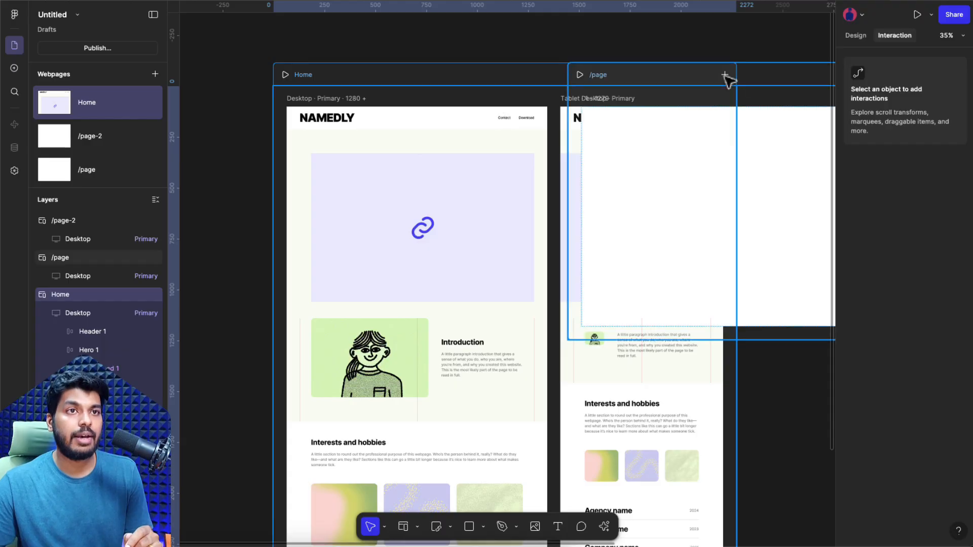
pyautogui.click(725, 76)
pyautogui.click(656, 89)
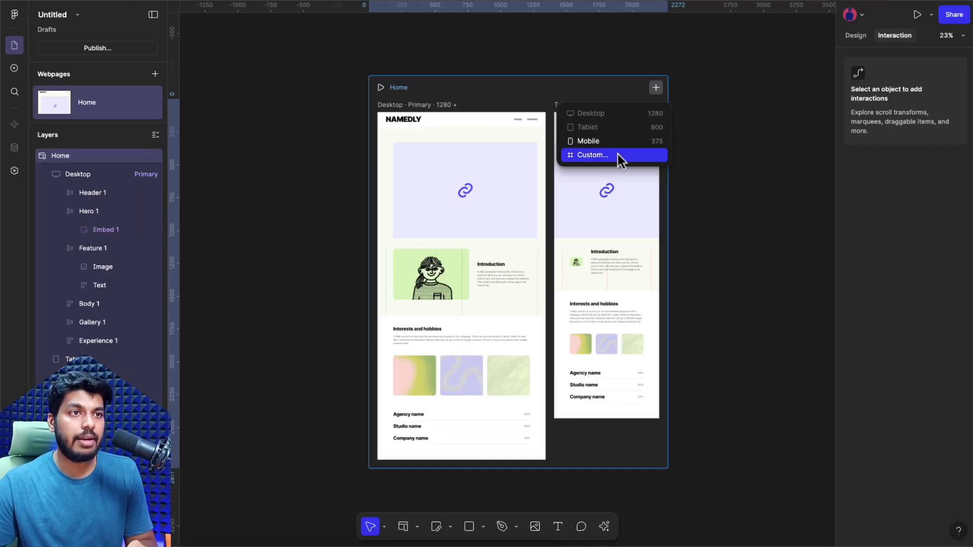
pyautogui.click(605, 145)
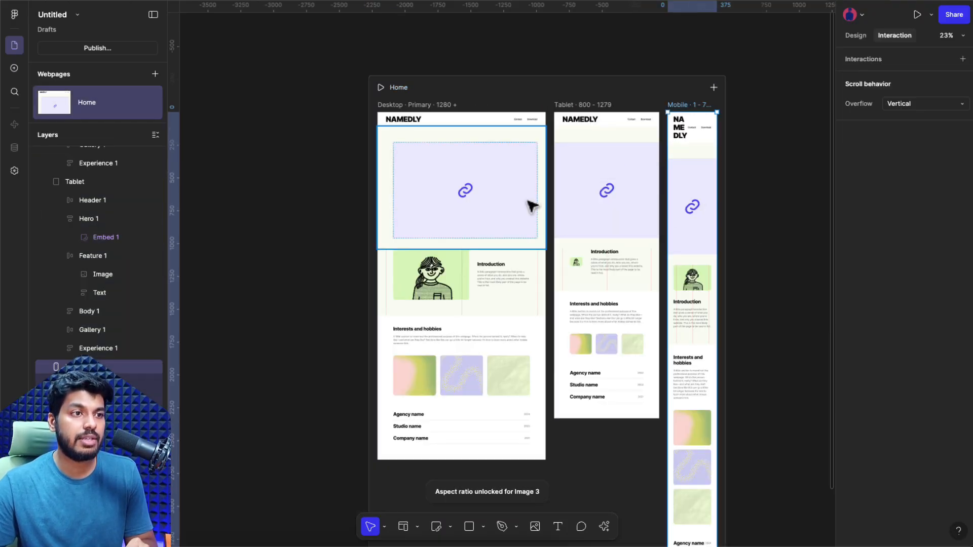
# Examine how the Home page's sections are laid out across the Desktop, Tablet and Mobile breakpoints
pyautogui.scroll(3, 531, 207)
pyautogui.scroll(-3, 528, 218)
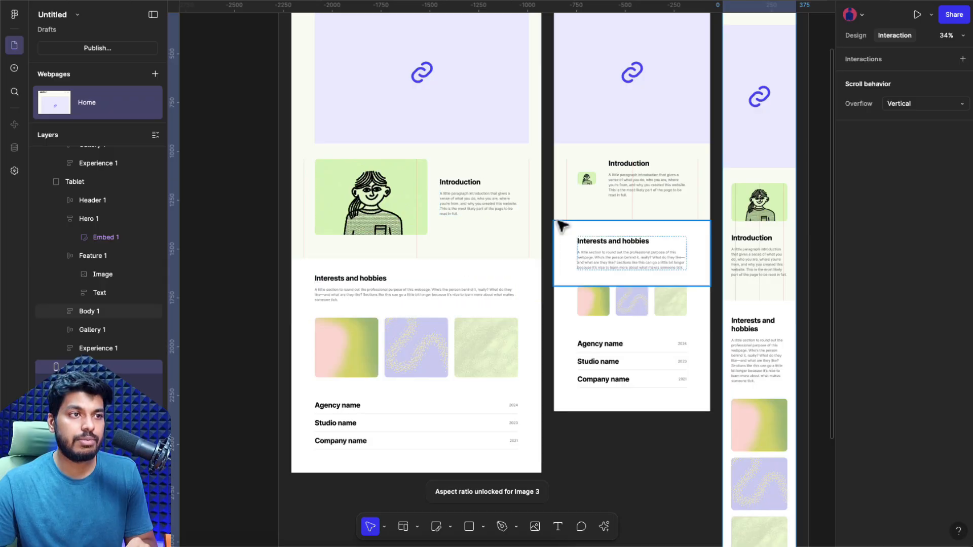
pyautogui.click(492, 224)
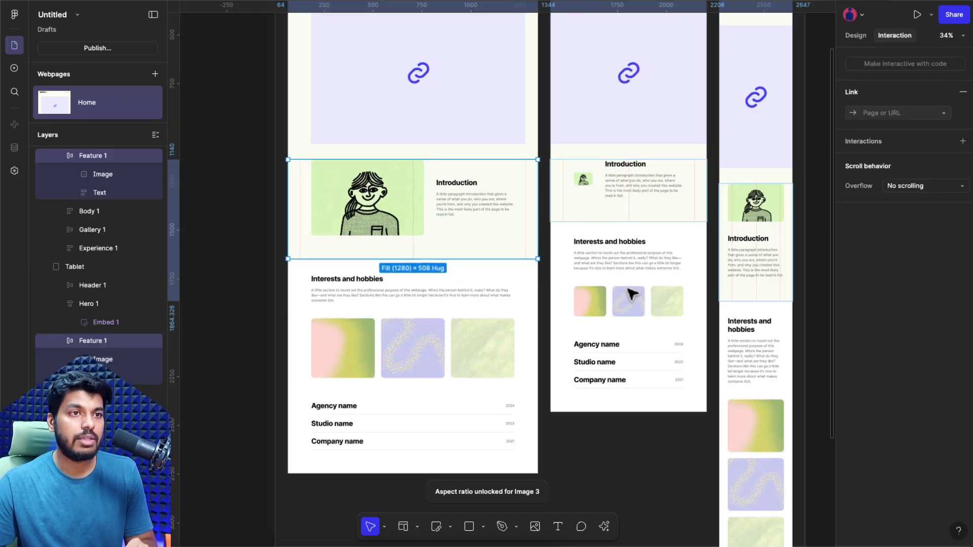
pyautogui.hscroll(3, 630, 296)
pyautogui.scroll(-3, 694, 326)
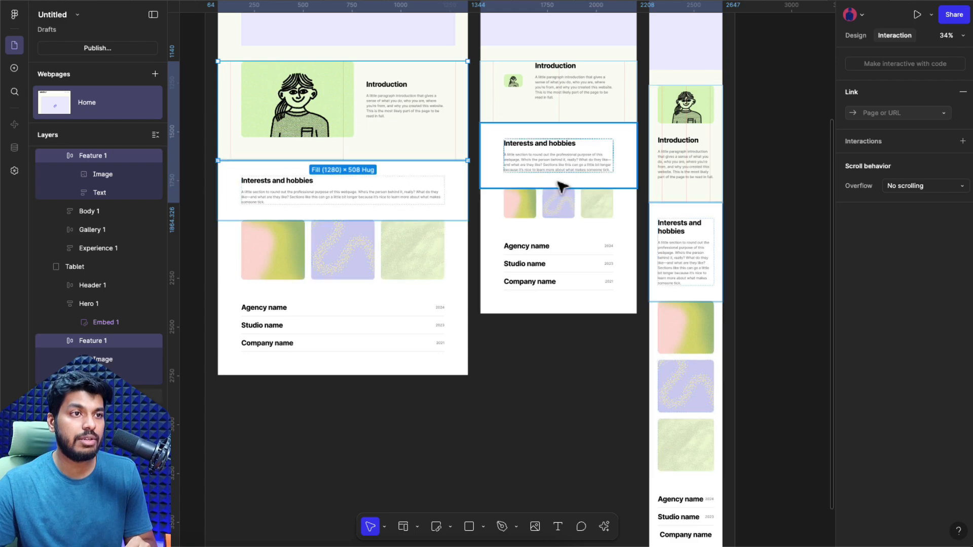
pyautogui.scroll(4, 573, 192)
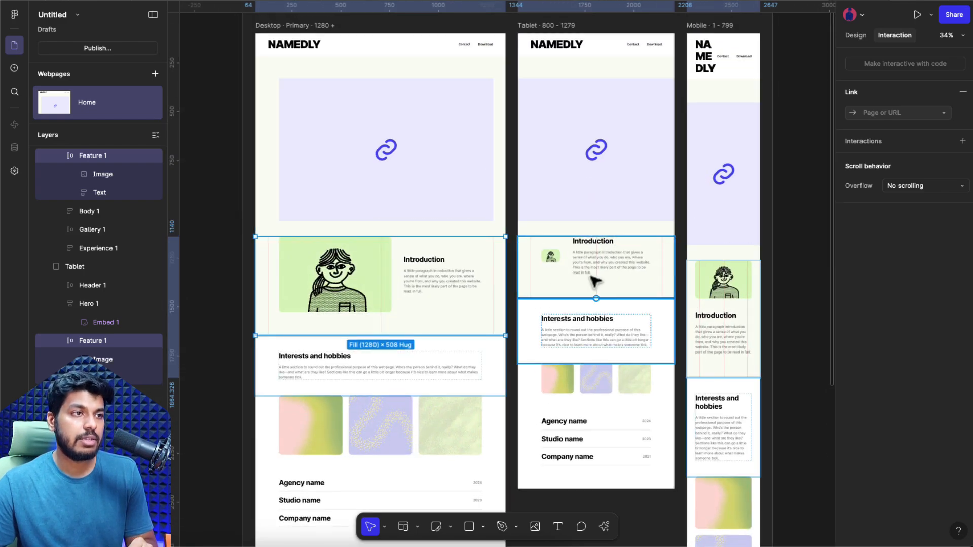
pyautogui.scroll(1, 594, 280)
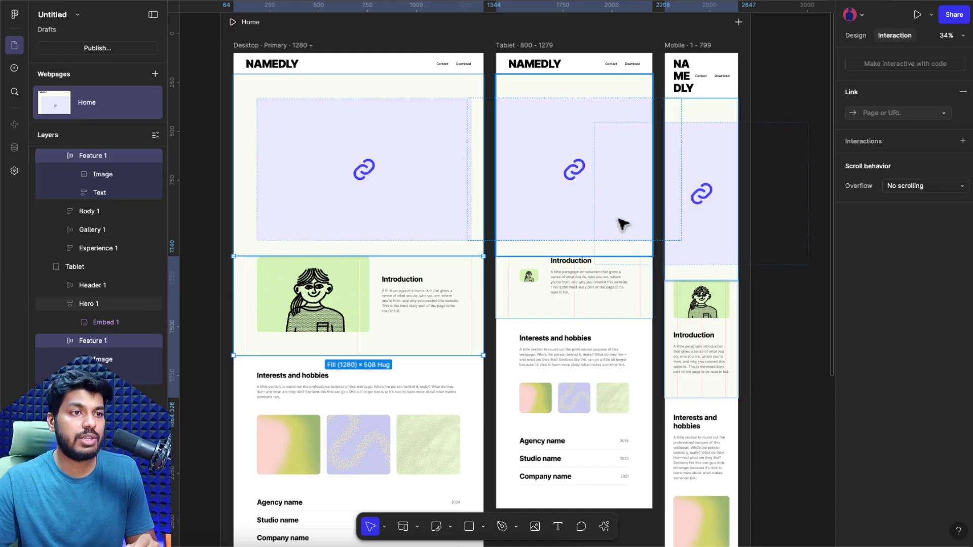
pyautogui.scroll(5, 622, 221)
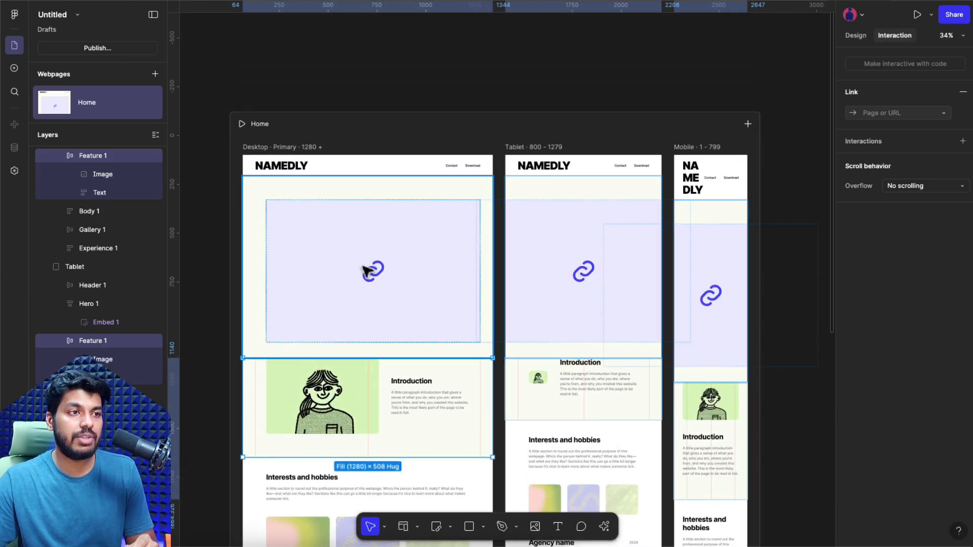
# Preview the Home page down to its lower sections, widen the preview to 1310, and return to the editor
pyautogui.click(242, 124)
pyautogui.scroll(-15, 535, 225)
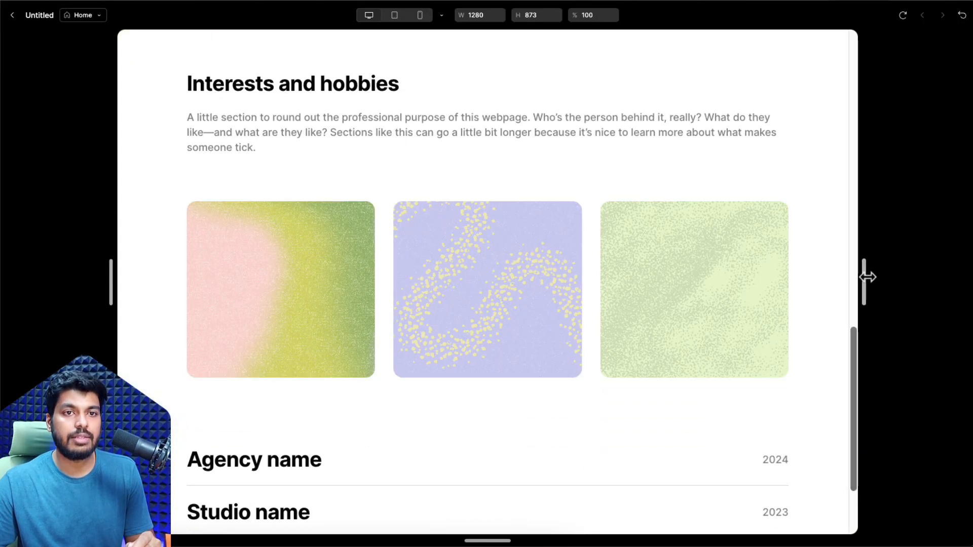
pyautogui.moveTo(868, 277); pyautogui.dragTo(880, 250)
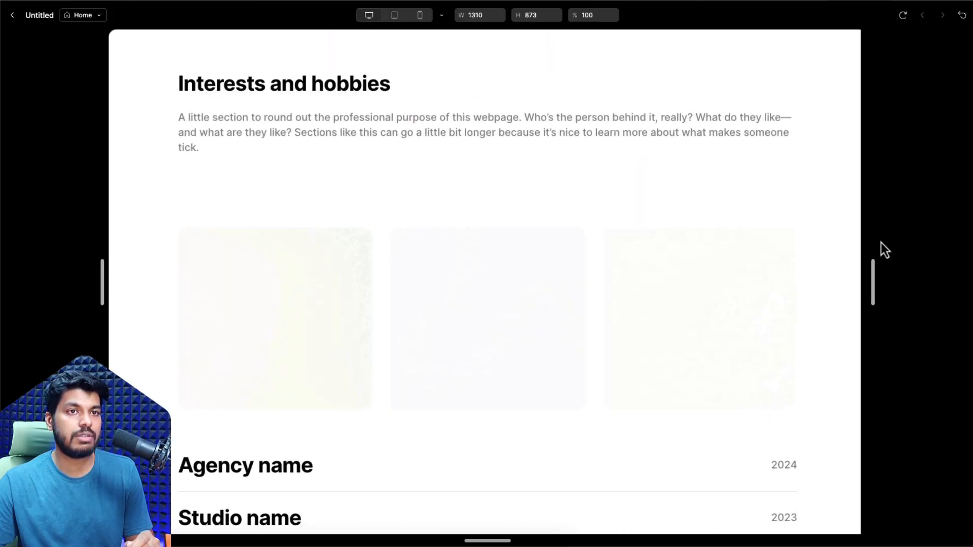
pyautogui.press('Escape')
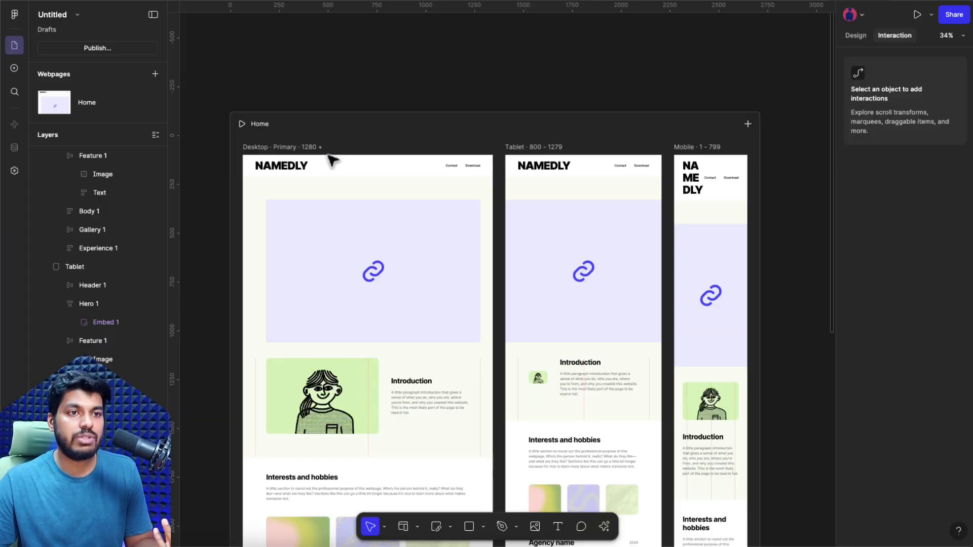
# Open the site's publishing settings
pyautogui.click(94, 49)
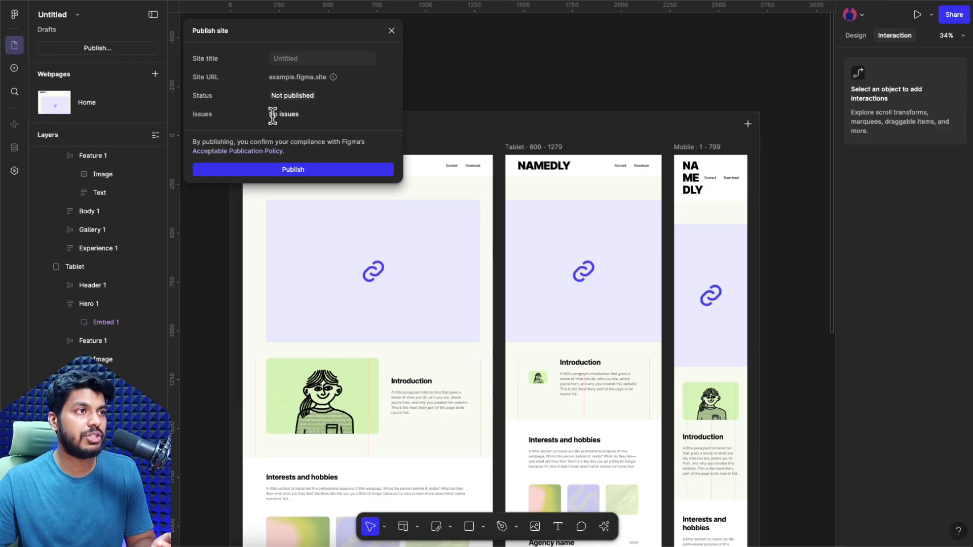